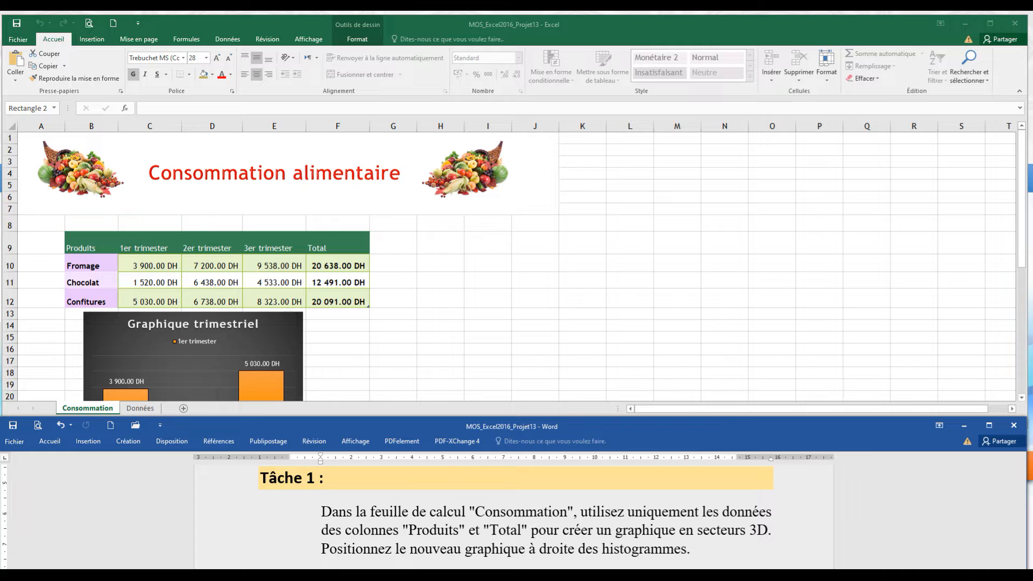
Step: Insert a 3D pie chart in the Consommation workbook sheet from the Produits and Total columns, B9:B12 and F9:F12
key(alt+Tab)
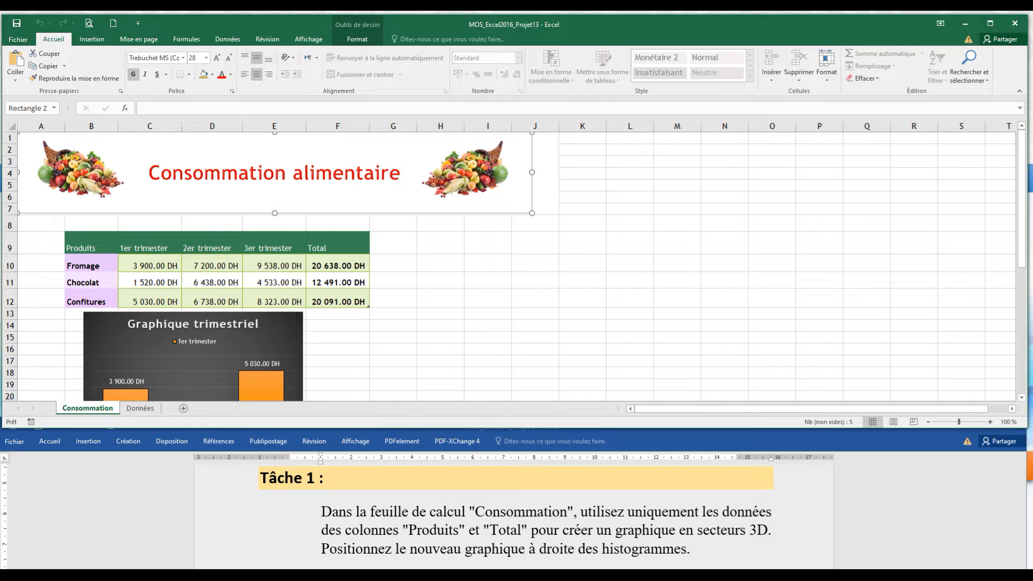
drag(91, 248, 91, 302)
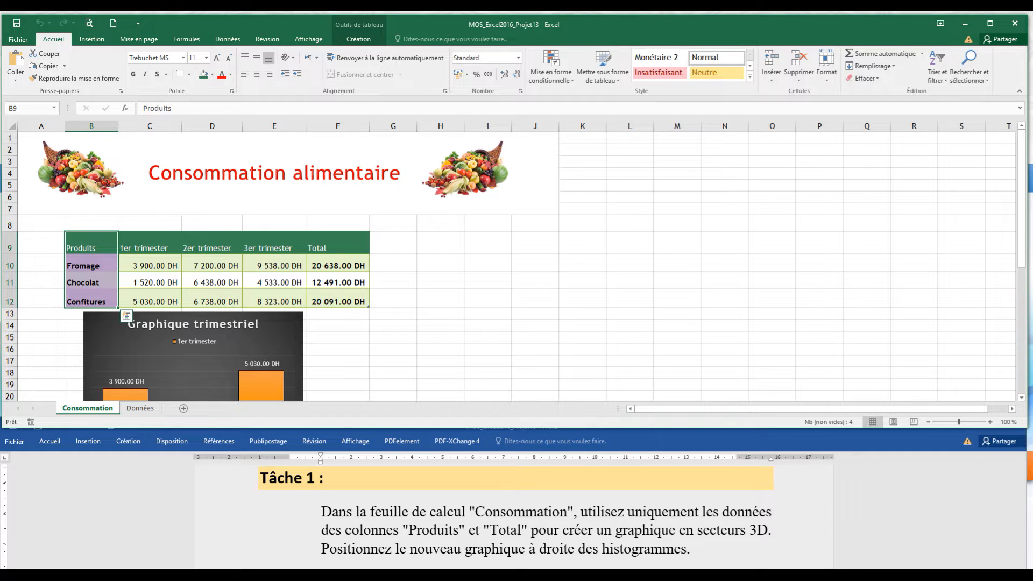
drag(337, 247, 337, 302)
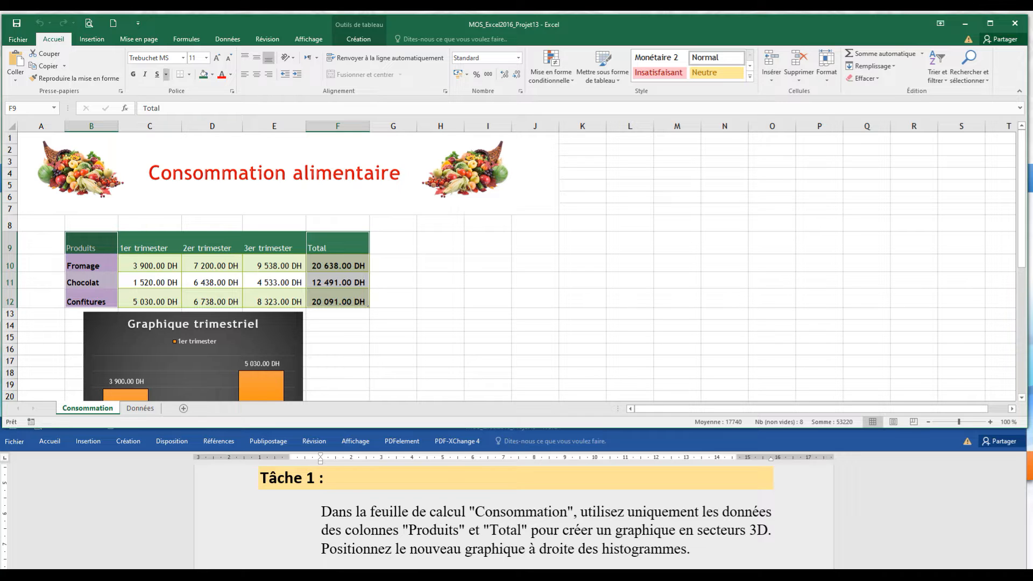
click(91, 40)
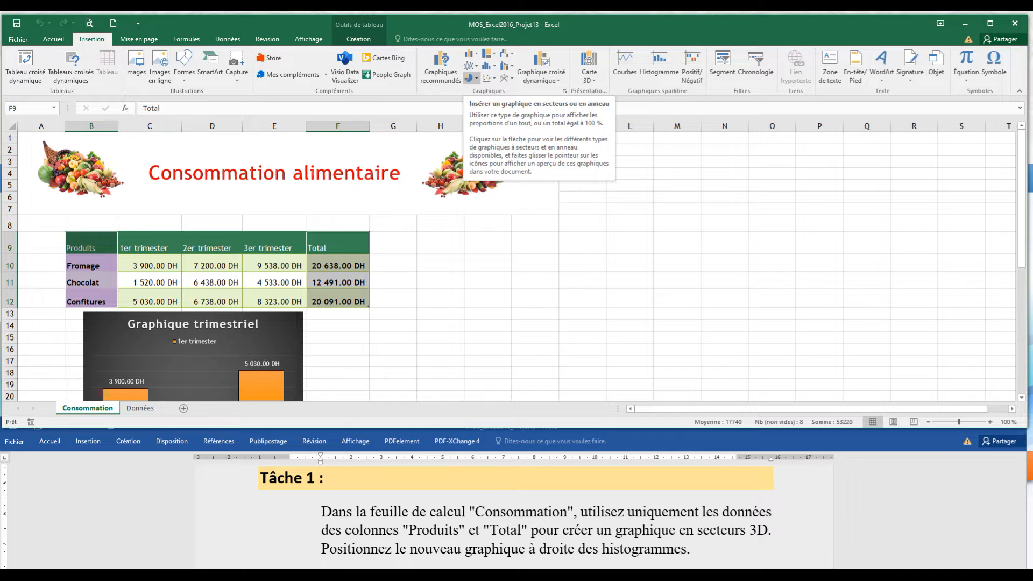
click(471, 79)
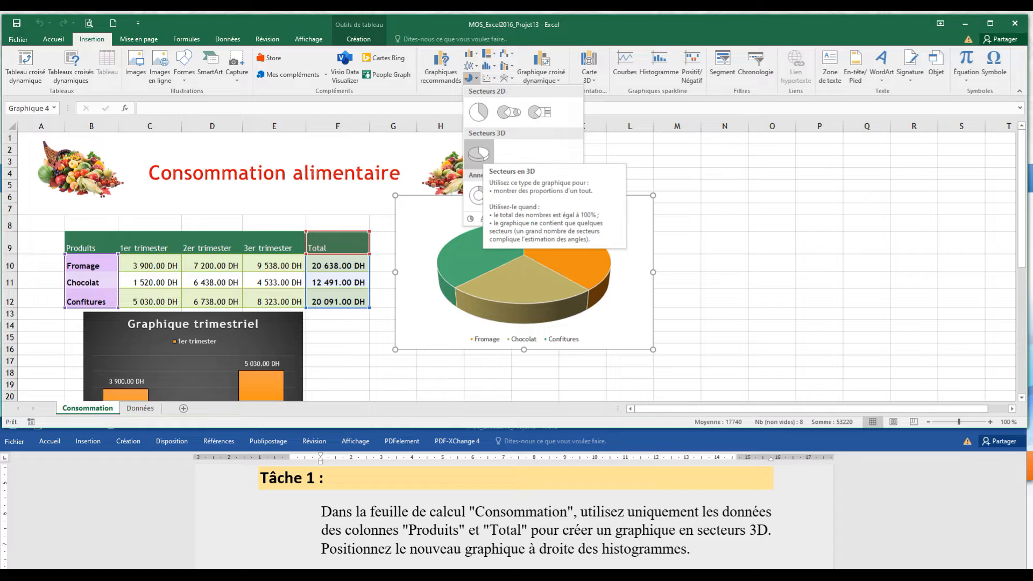
click(478, 154)
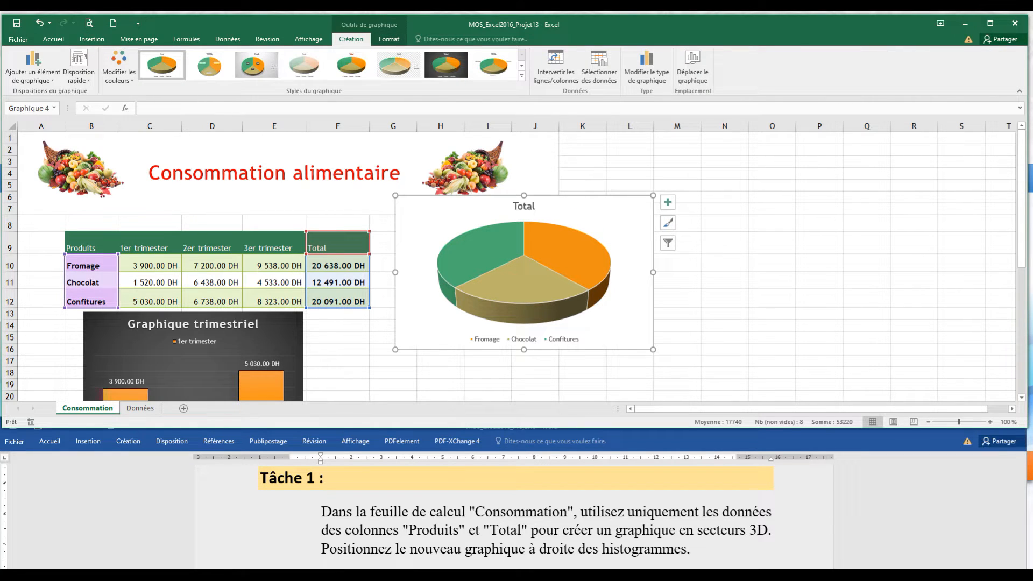
Step: Move the new pie chart down beside the column charts, starting around column G near row 20
scroll(509, 266, down, 4)
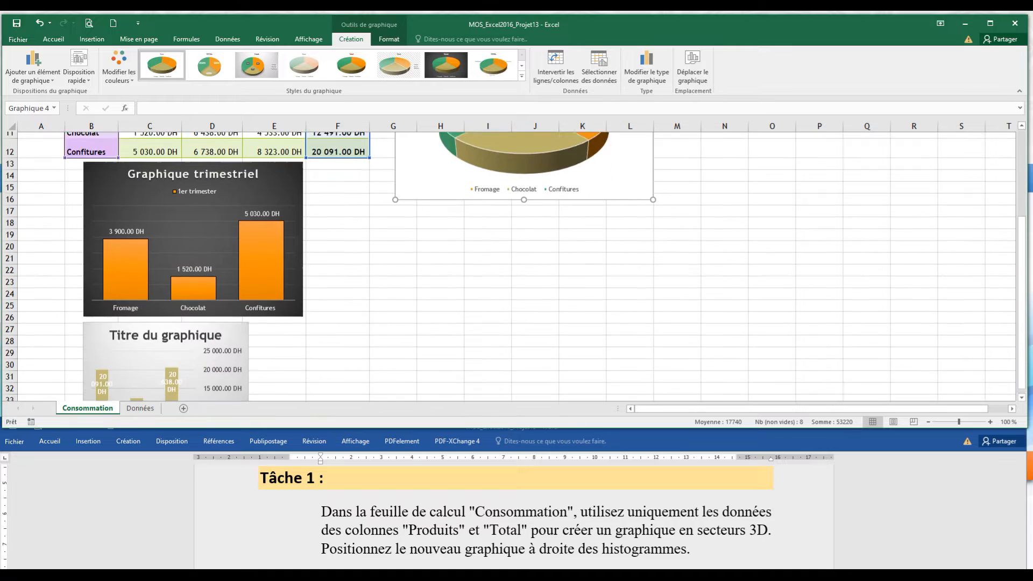
drag(524, 156, 486, 349)
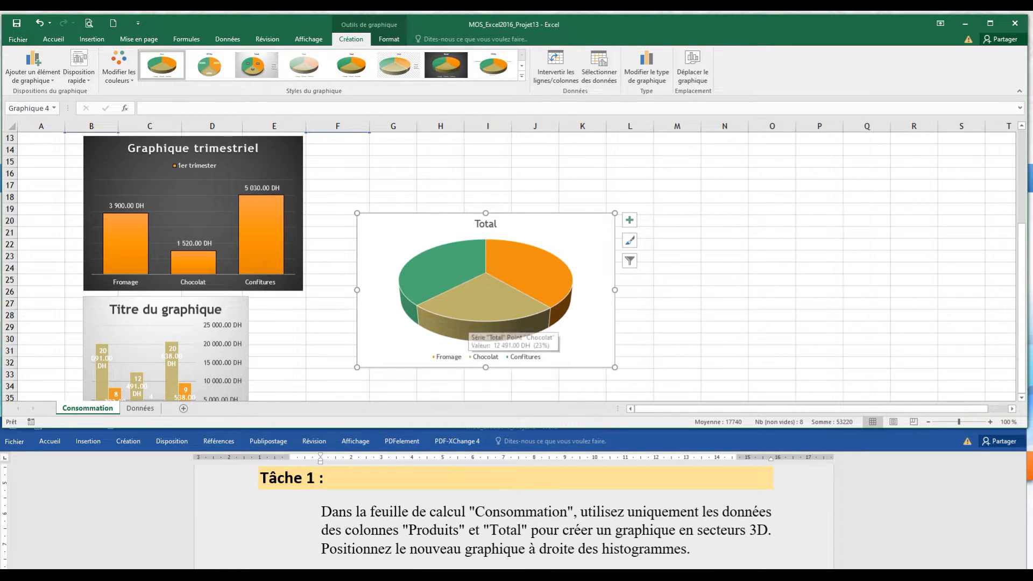
scroll(484, 344, down, 2)
scroll(484, 344, up, 2)
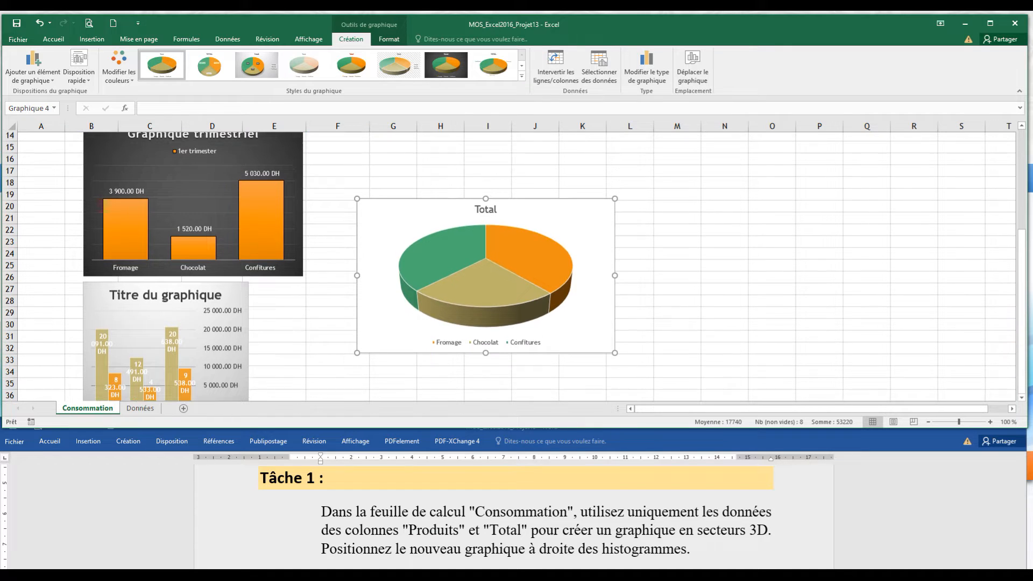
Step: Read Task 2 in the Word document and add a series named from cell F9 to the "Graphique trimestriel" chart in Excel
click(769, 529)
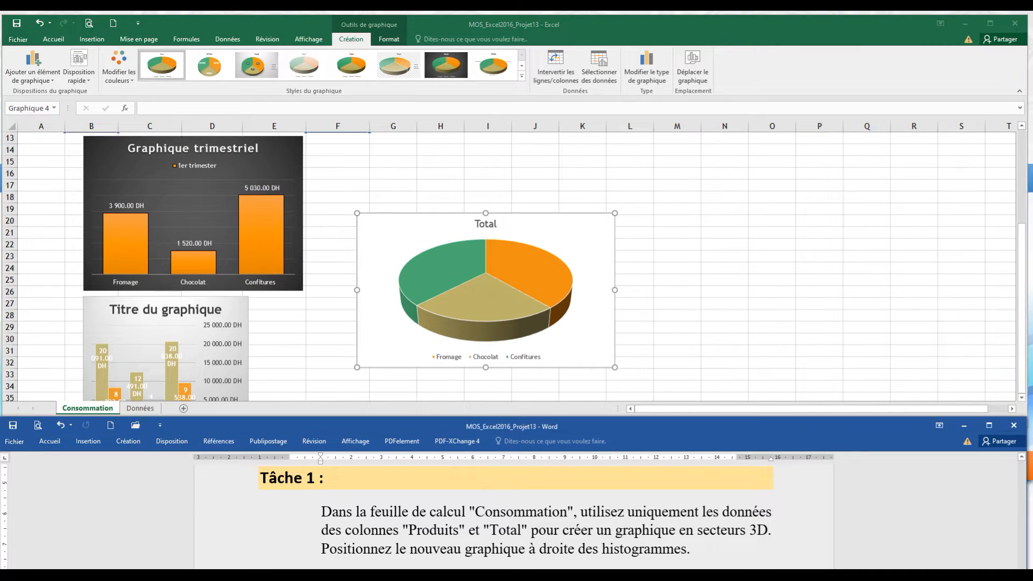
scroll(769, 530, down, 3)
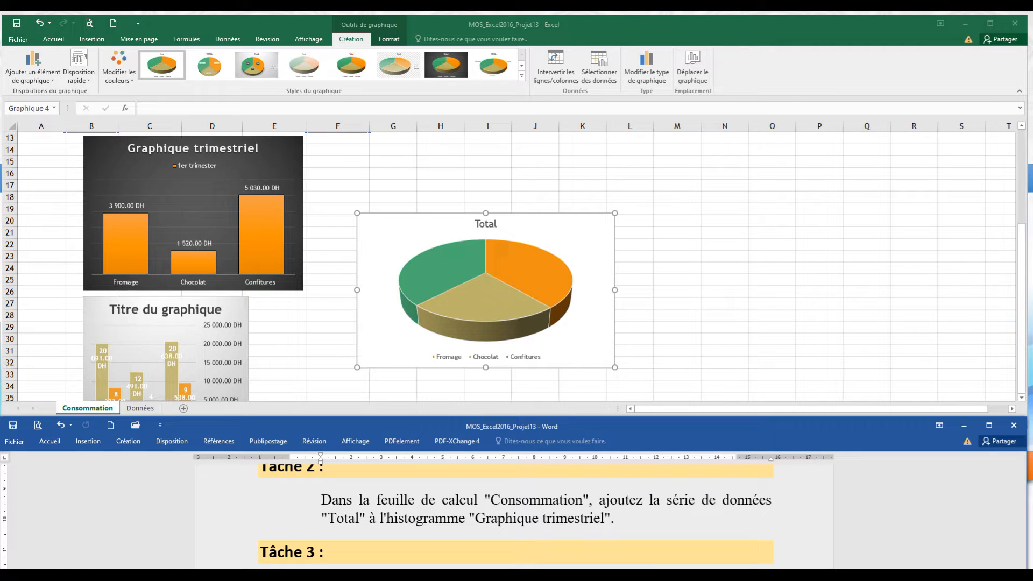
click(484, 290)
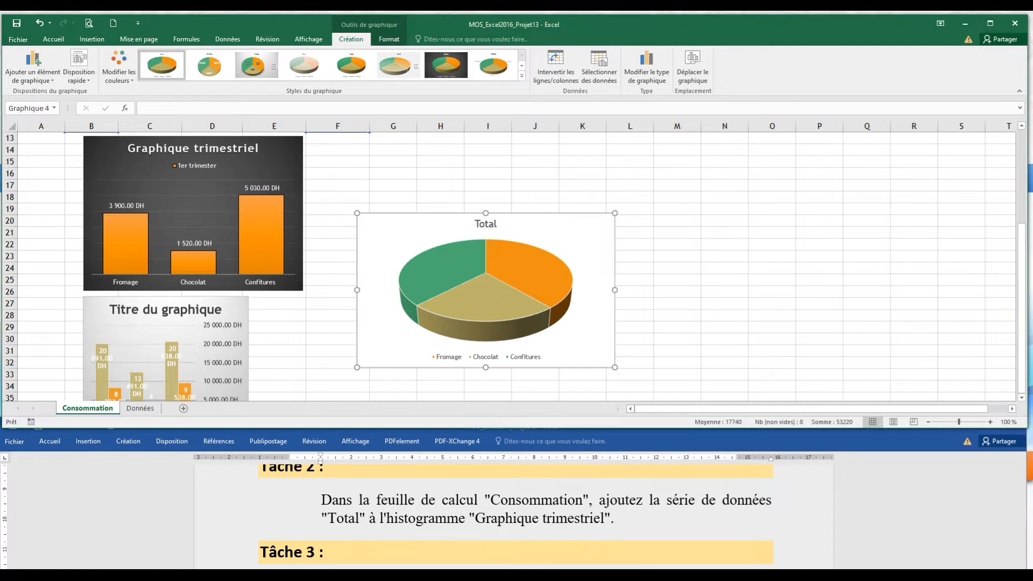
click(193, 231)
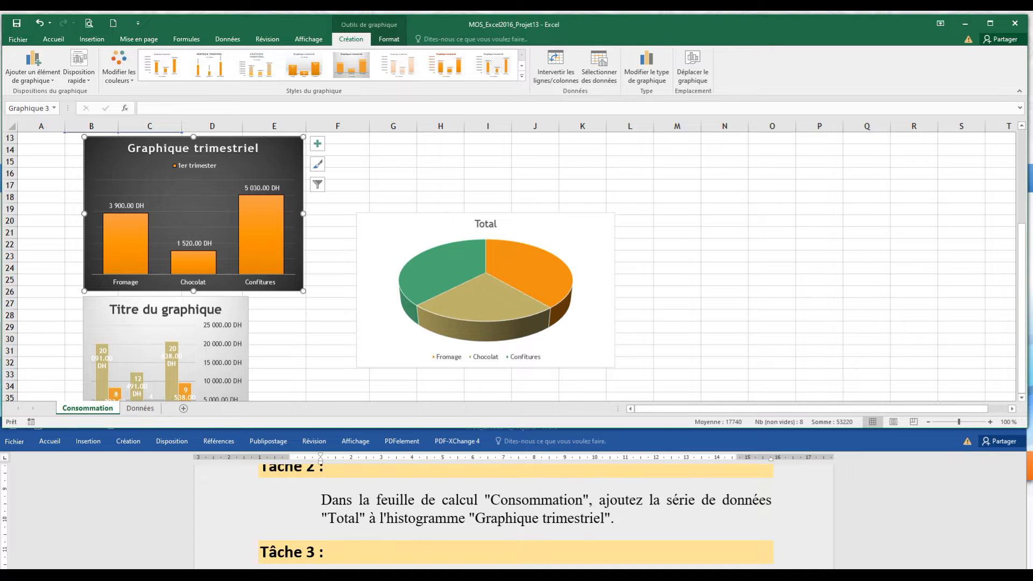
click(598, 67)
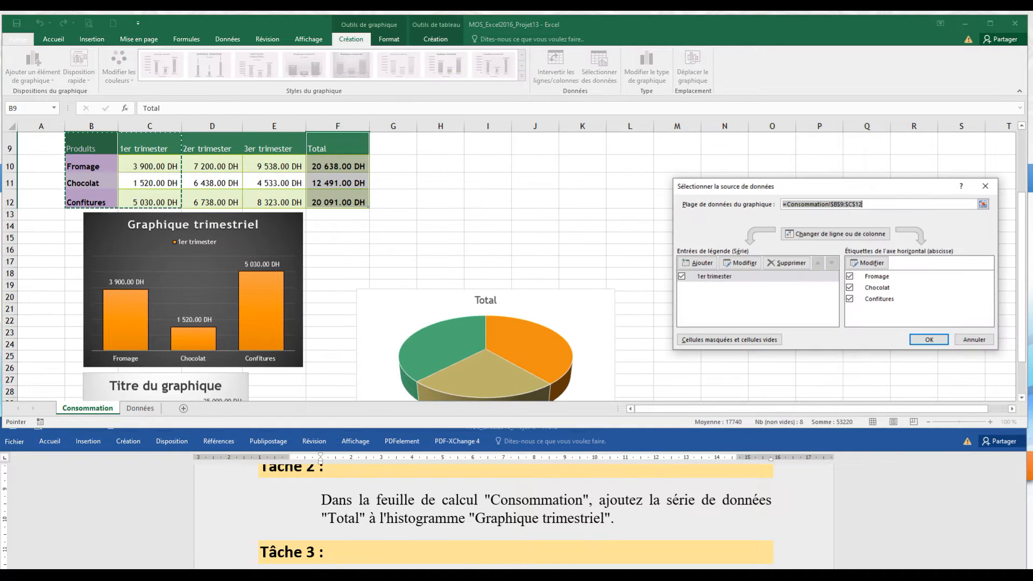
drag(726, 186, 492, 157)
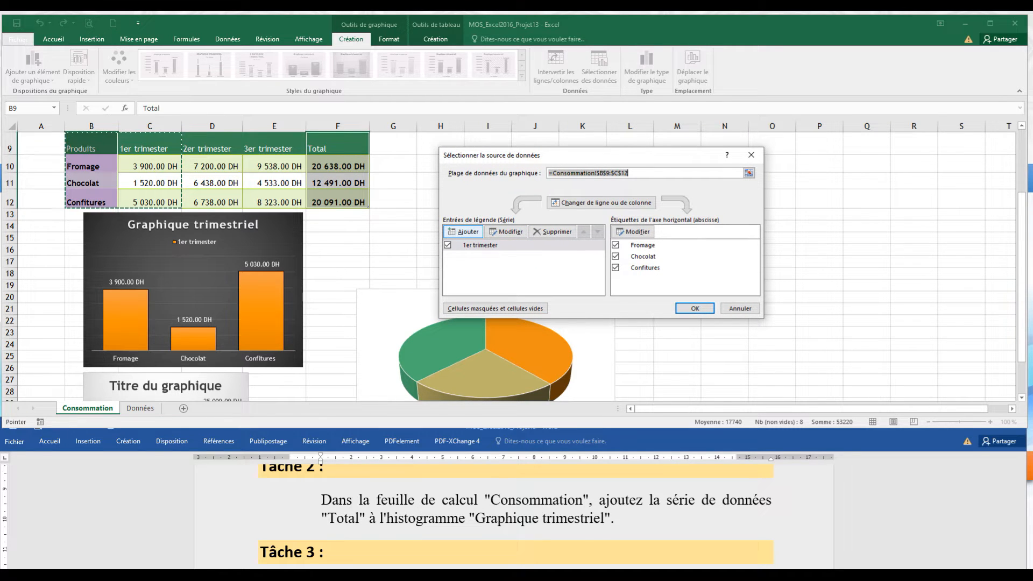
click(464, 231)
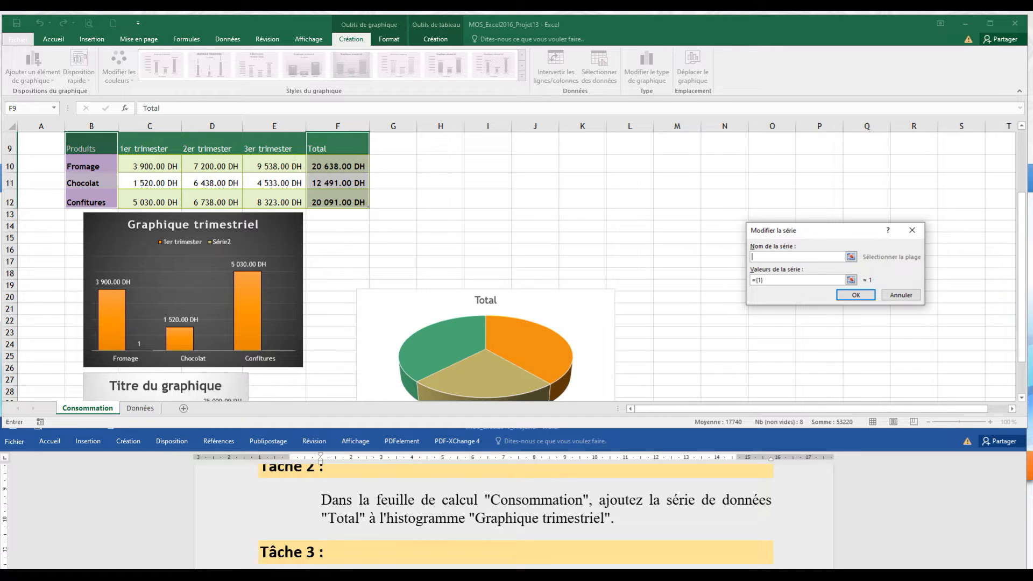
click(338, 146)
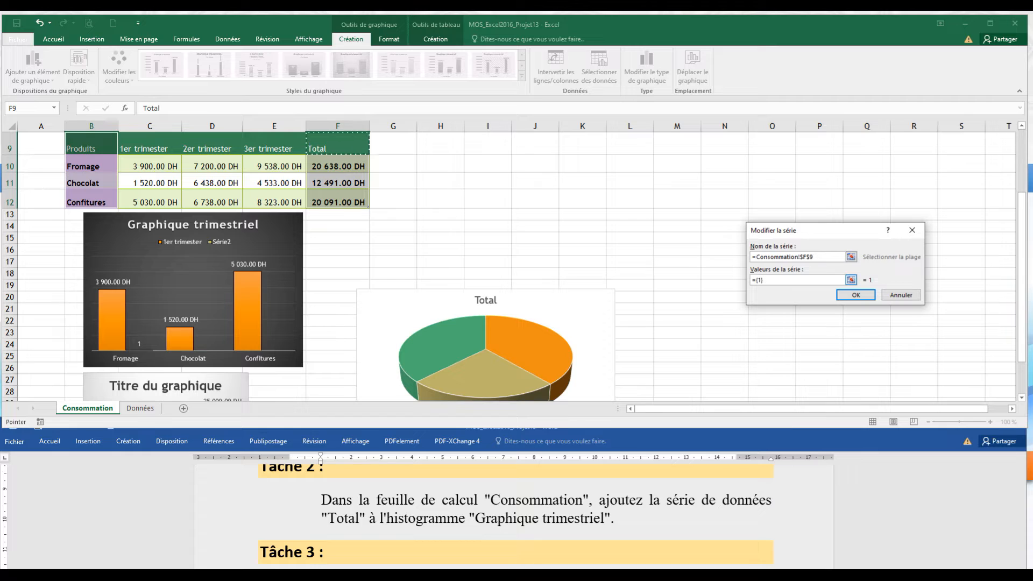
Step: Enter the range F10:F12 in the values of the new Total series
drag(765, 279, 750, 280)
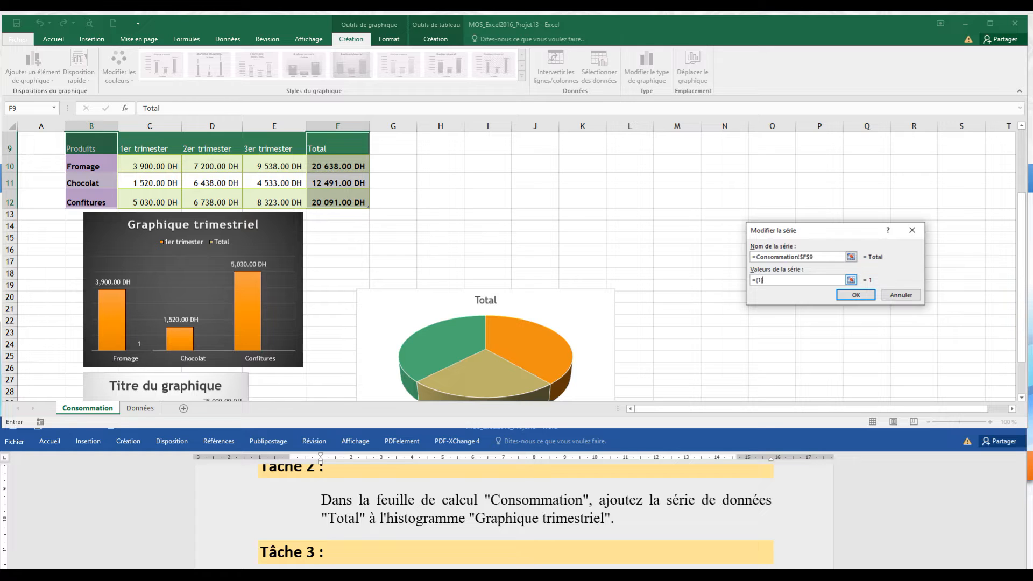
click(851, 280)
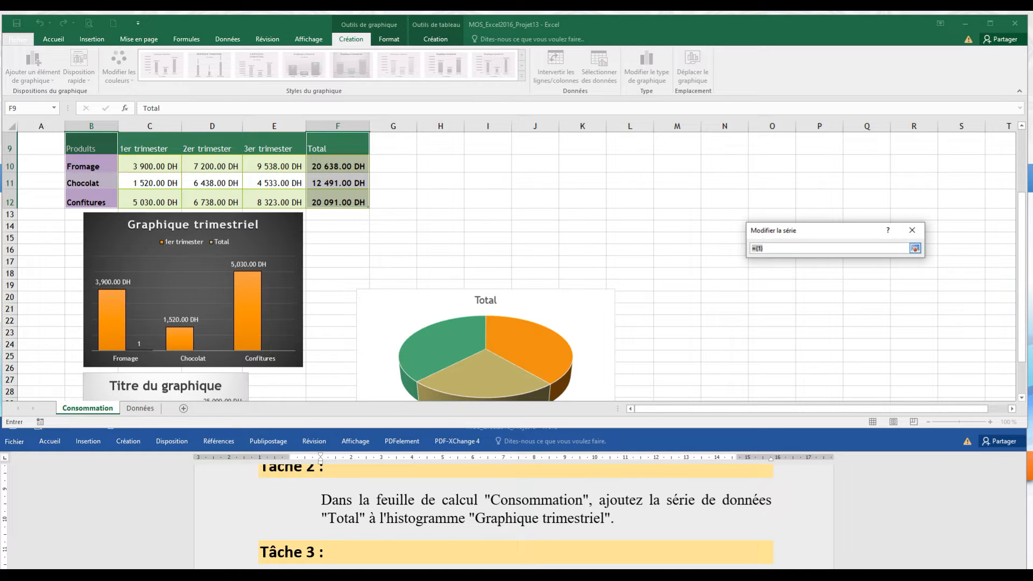
drag(337, 166, 340, 203)
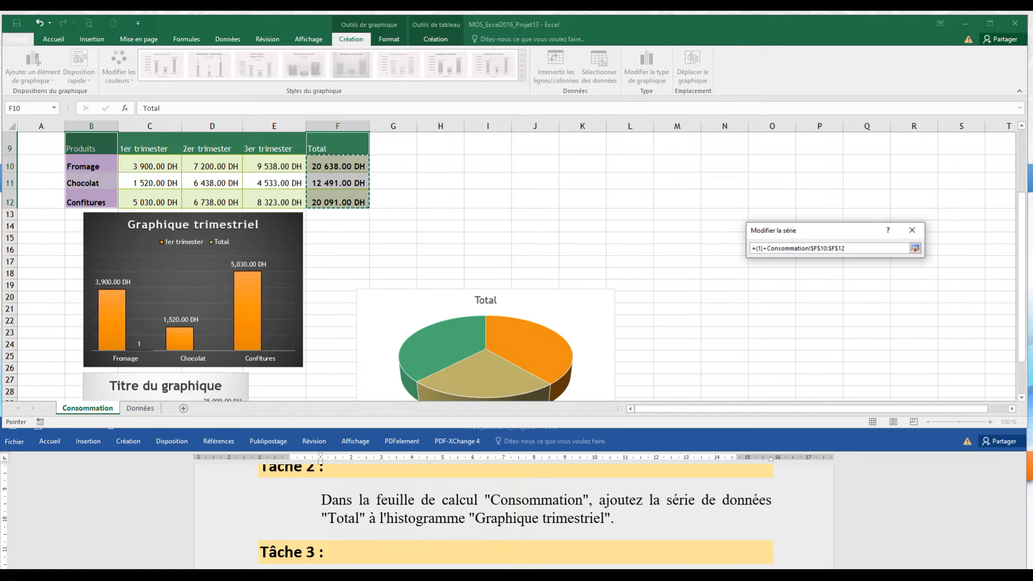
click(915, 248)
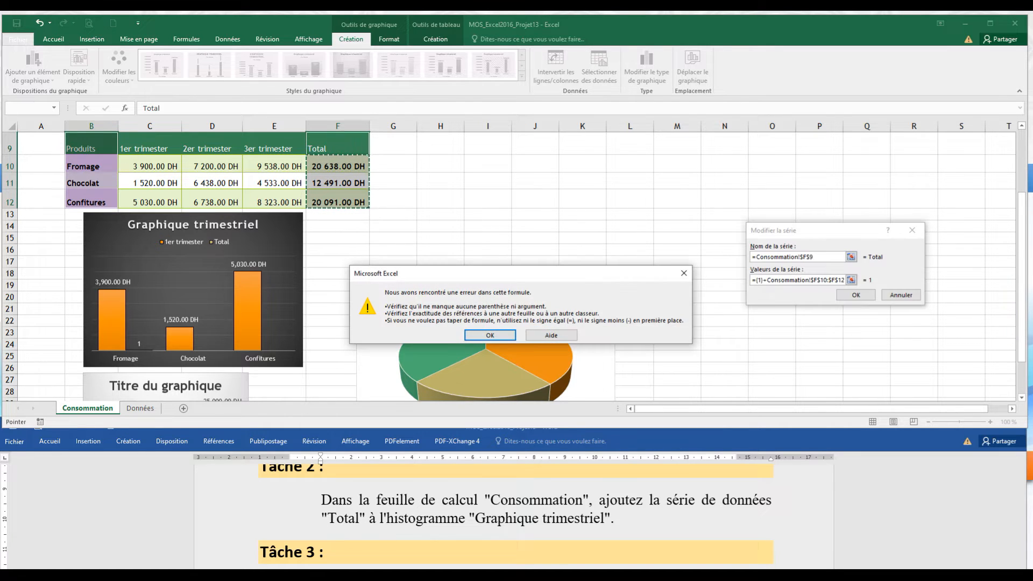
click(490, 334)
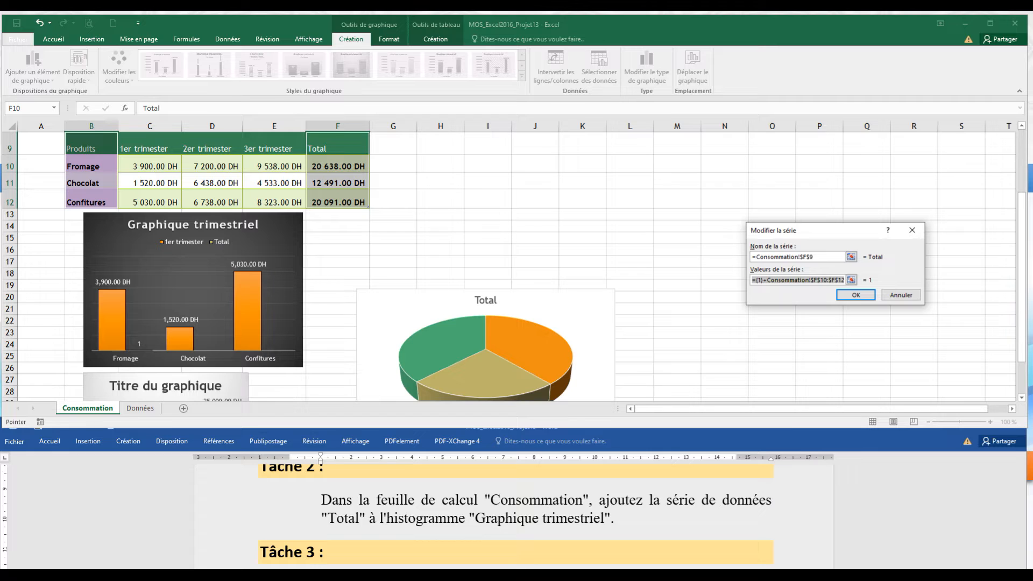
Step: Correct the series values formula to =Consommation!$F$10:$F$12 and apply the chart's new data source
click(841, 279)
key(BackSpace)
key(BackSpace)
key(BackSpace)
key(BackSpace)
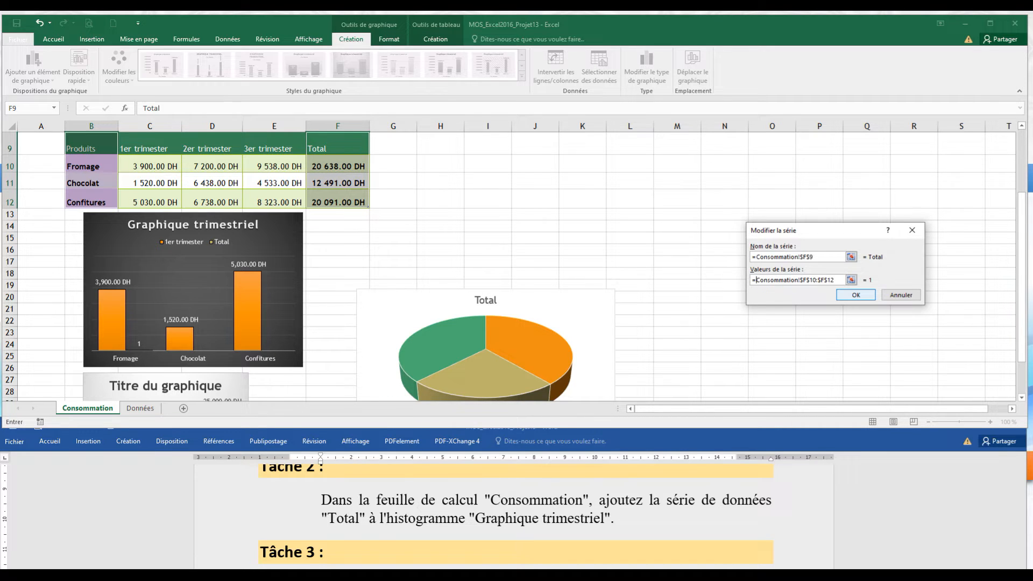
click(855, 294)
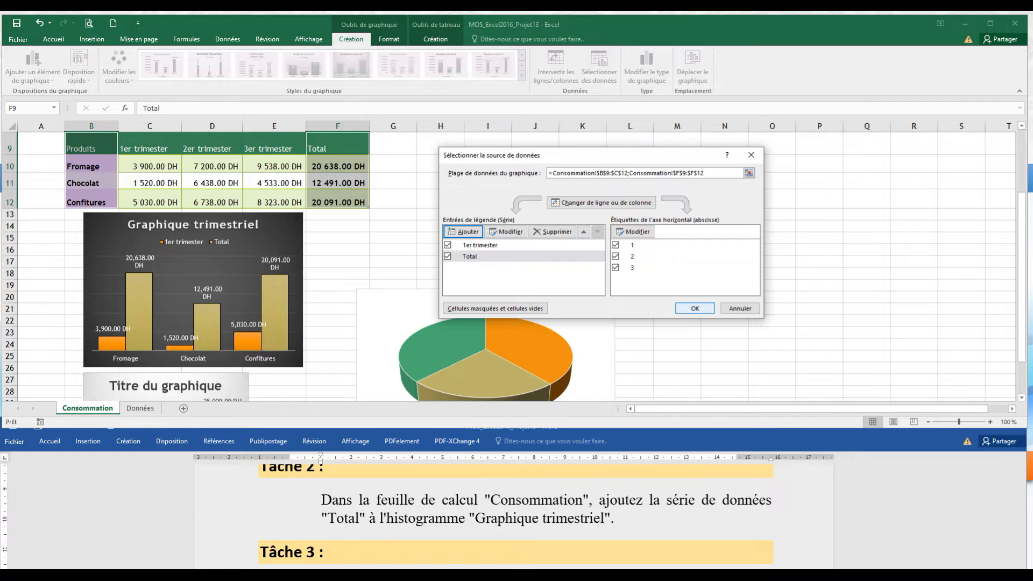
click(694, 308)
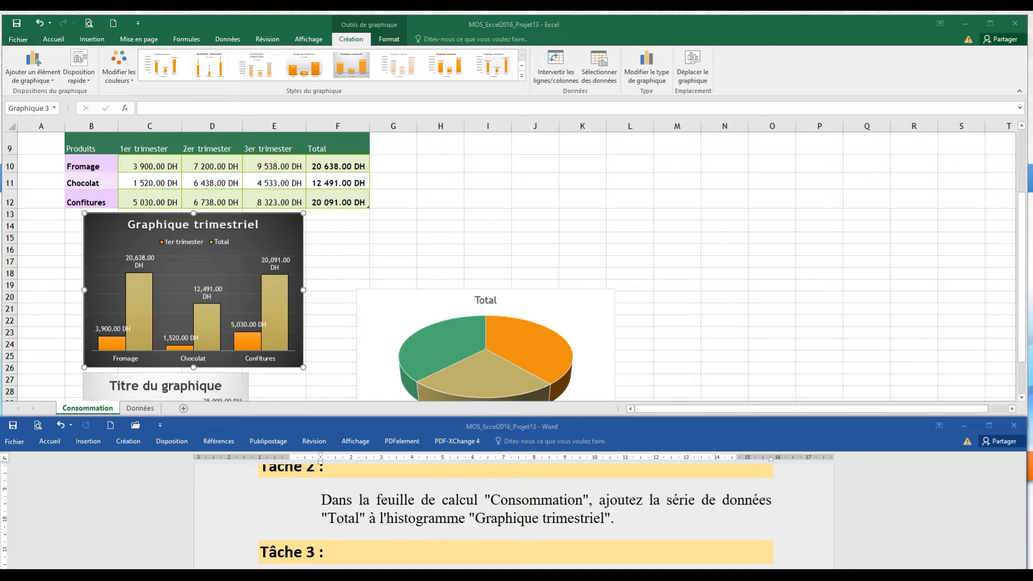
Step: Read Task 3 in the Word document and select the column chart on Excel's Données sheet
scroll(515, 513, down, 3)
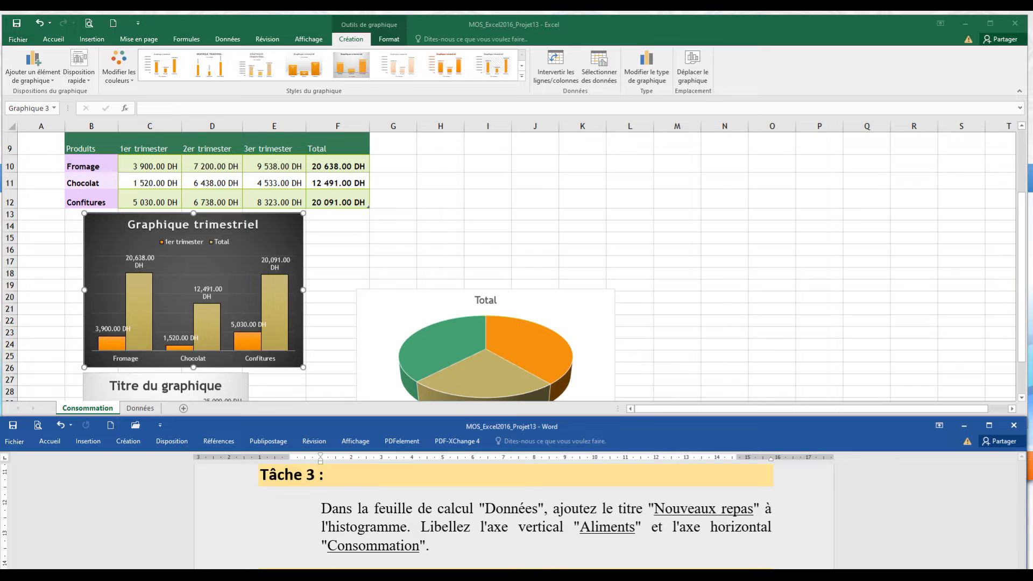
click(242, 302)
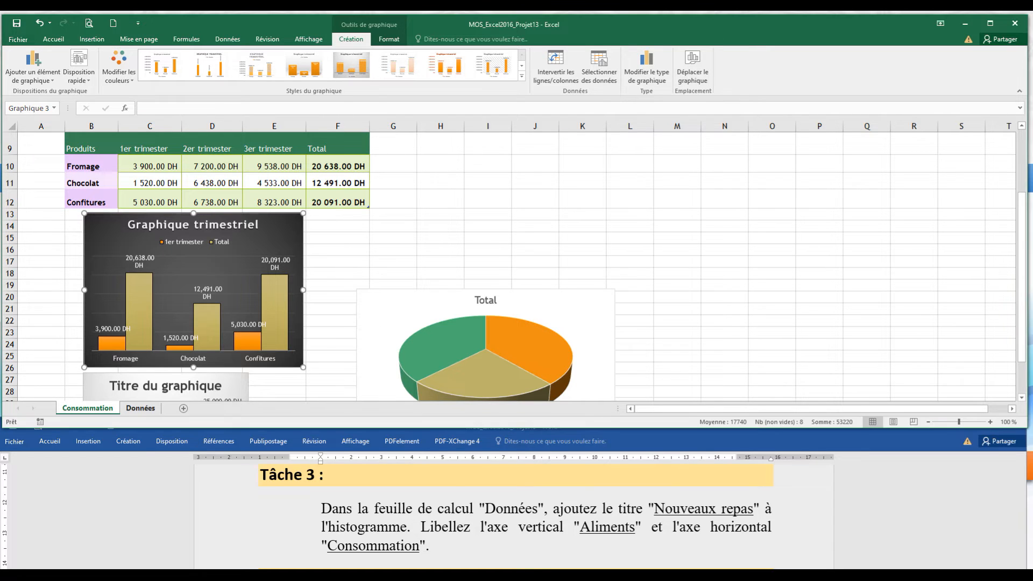
click(141, 408)
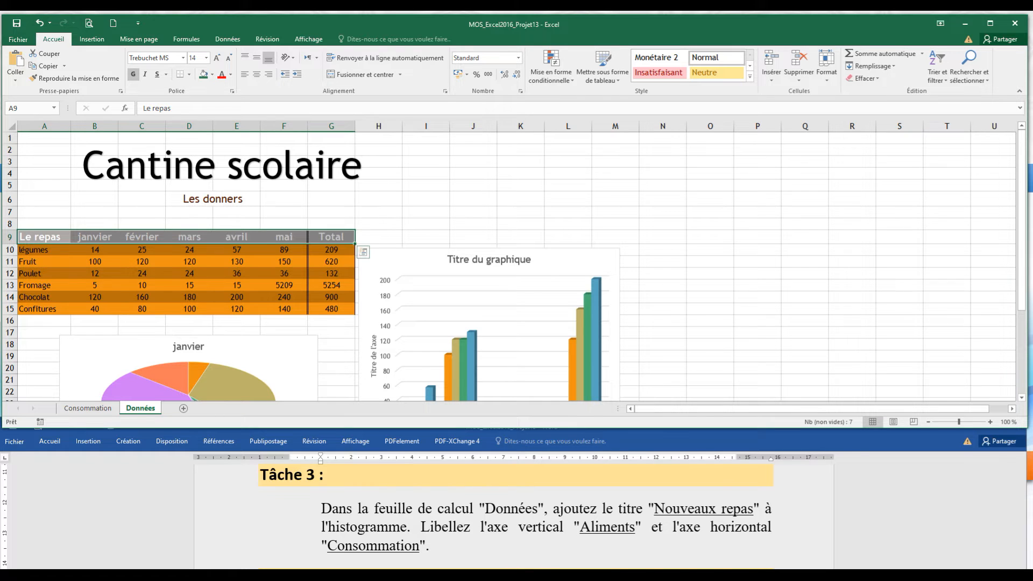
scroll(511, 269, down, 2)
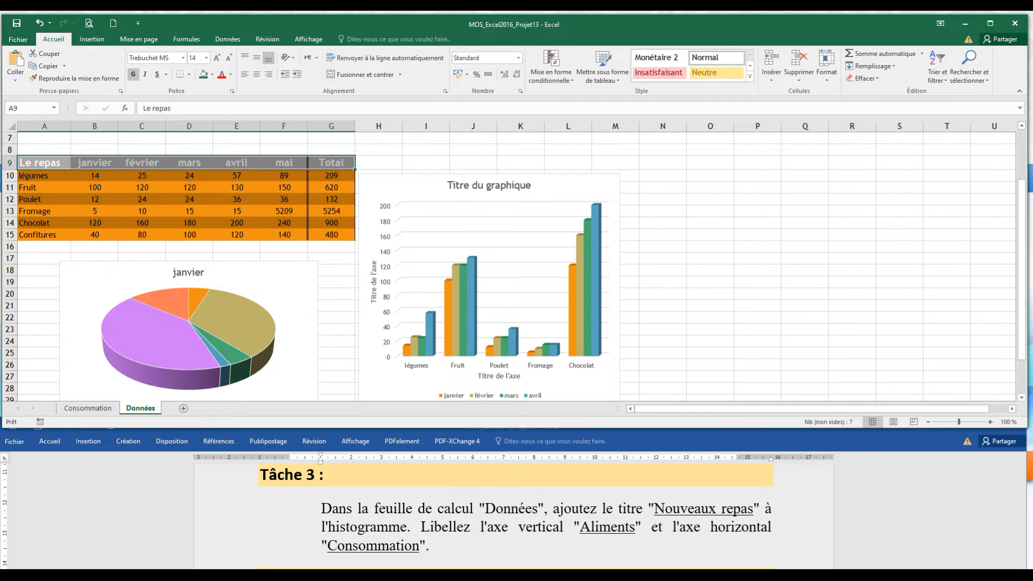
click(559, 236)
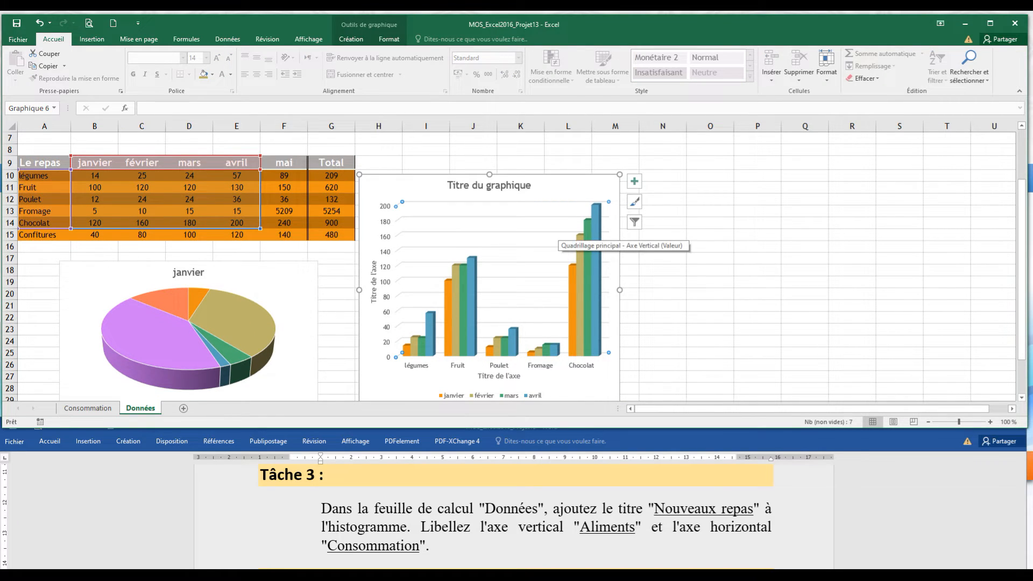
Step: Switch to the Word document and copy the chart title "Nouveaux repas" from the Task 3 instructions
key(alt+Tab)
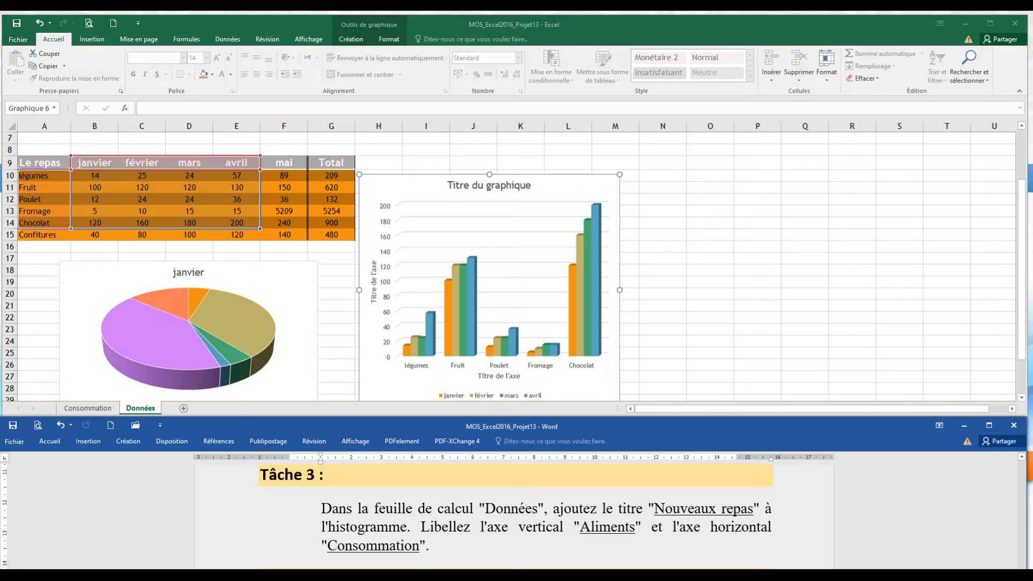
drag(654, 509, 753, 509)
key(ctrl+c)
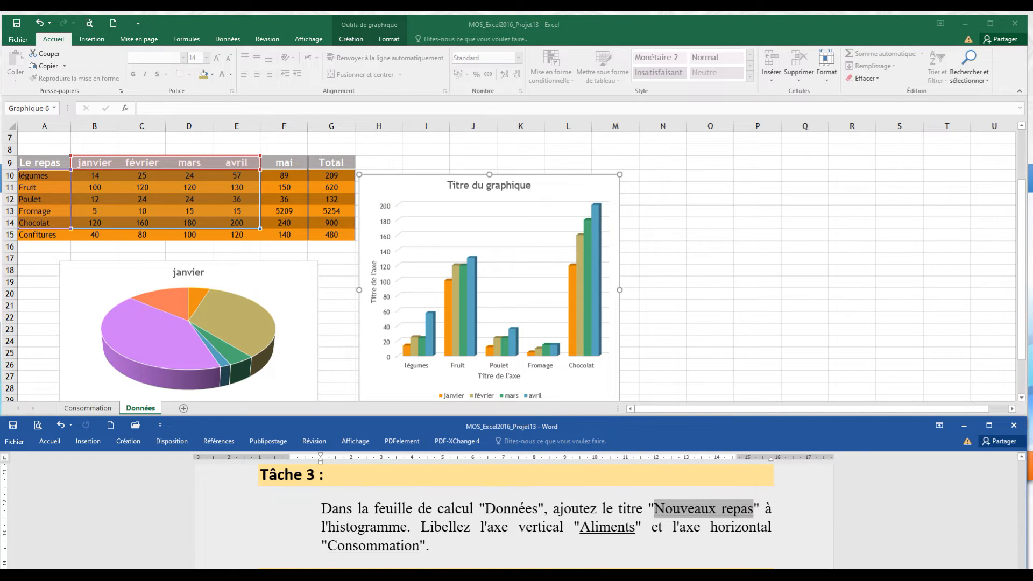
Step: Return to Excel and replace the placeholder title of the column chart with the copied text "Nouveaux repas"
key(alt+Tab)
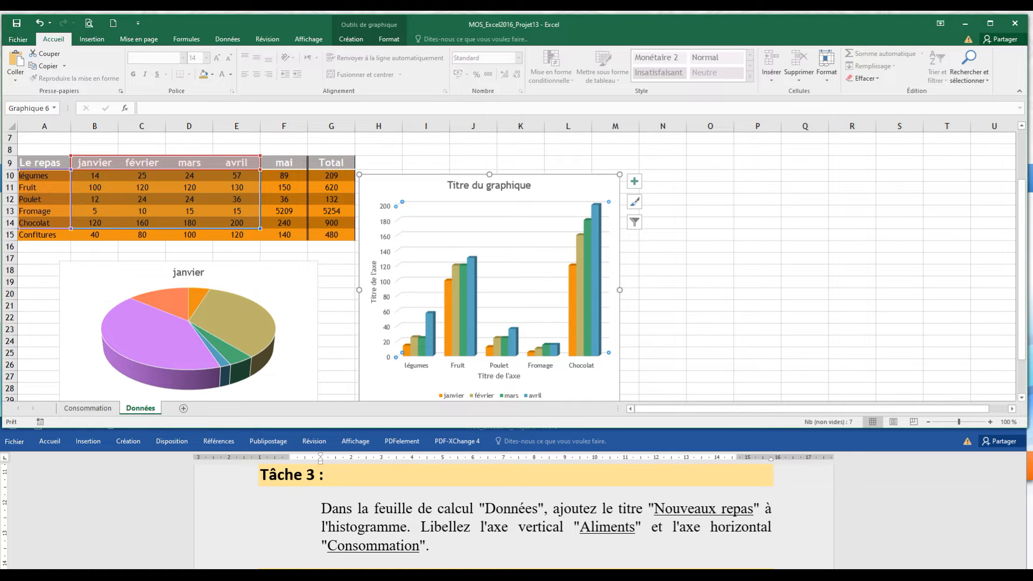
click(492, 187)
double_click(491, 186)
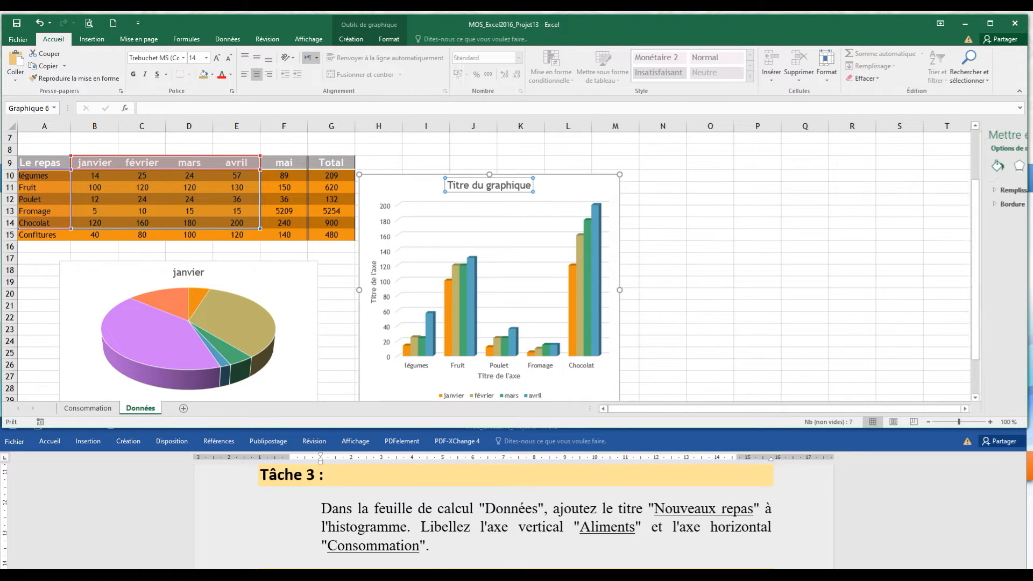
triple_click(492, 186)
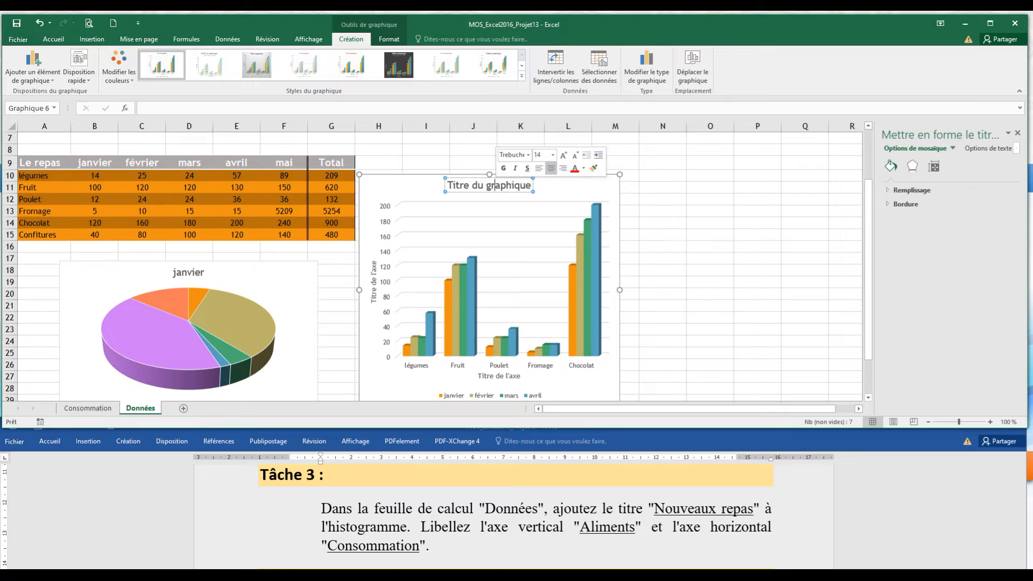
right_click(497, 186)
key(Escape)
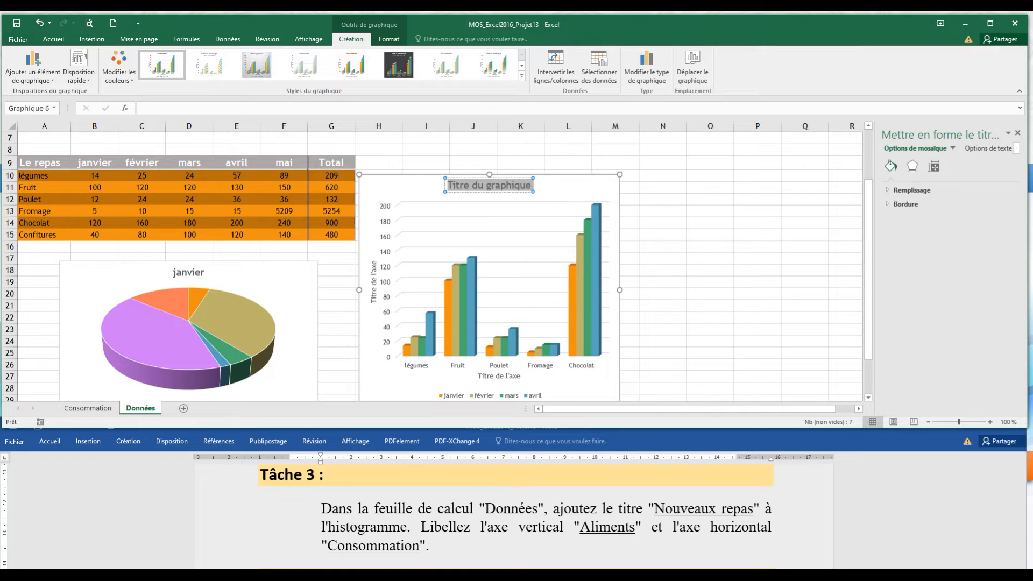
text(Nouveaux repas)
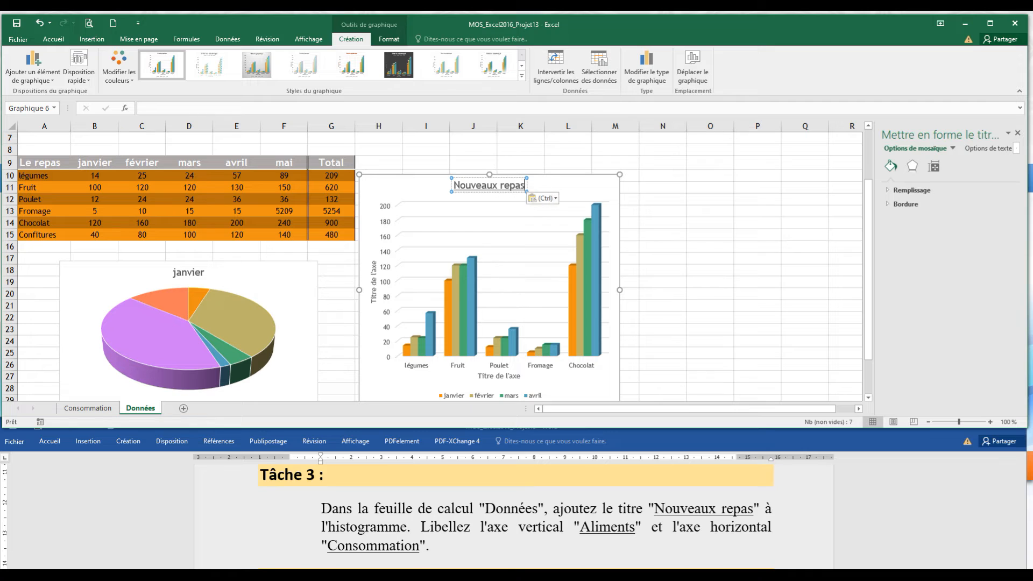
click(543, 198)
click(567, 226)
Step: Switch to the Word document and copy the vertical axis label "Aliments" from Task 3
key(alt+Tab)
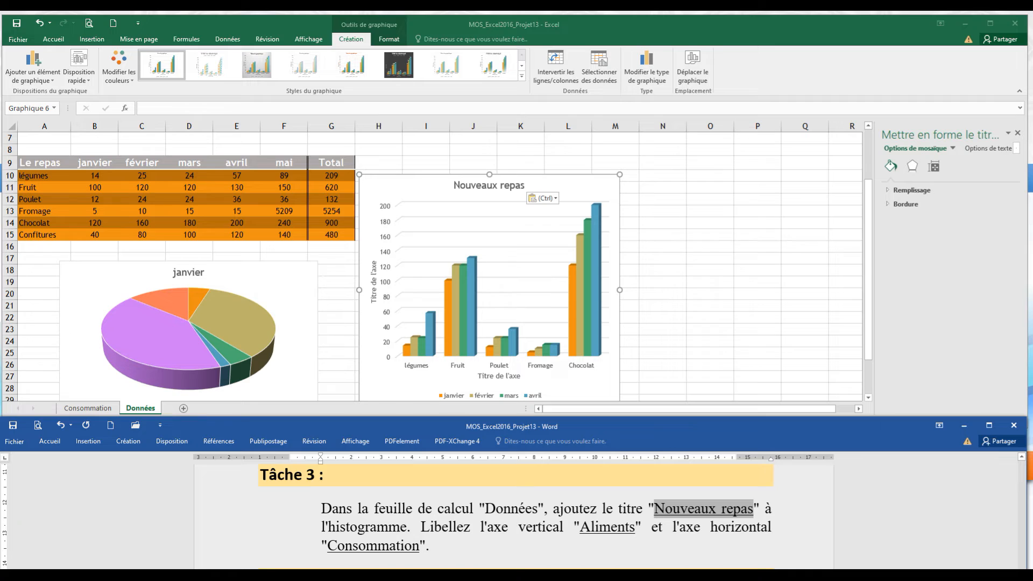
click(580, 527)
drag(580, 527, 635, 527)
key(ctrl+c)
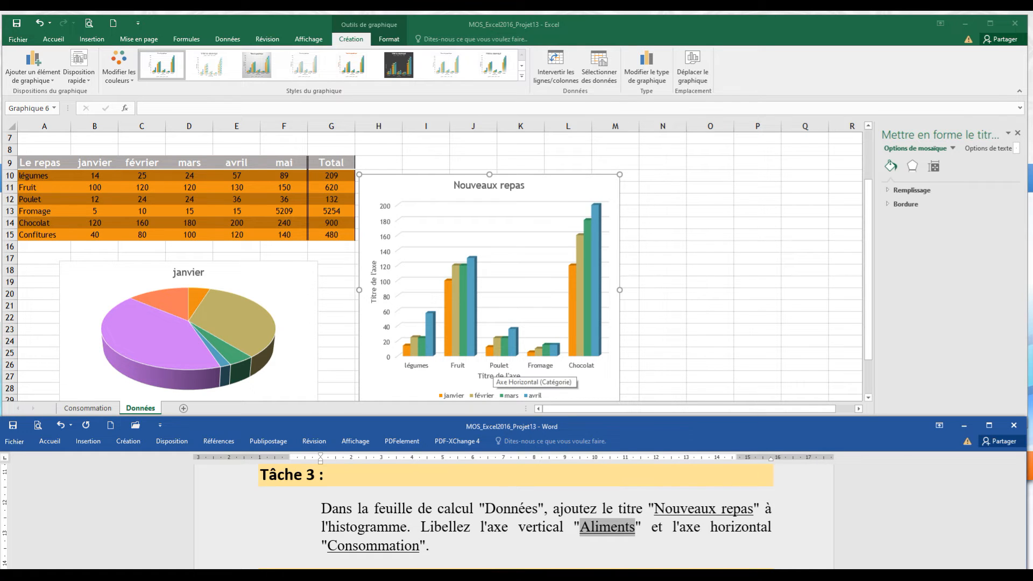
Step: In Excel, replace the column chart's vertical axis title with the copied text "Aliments"
click(374, 282)
click(374, 282)
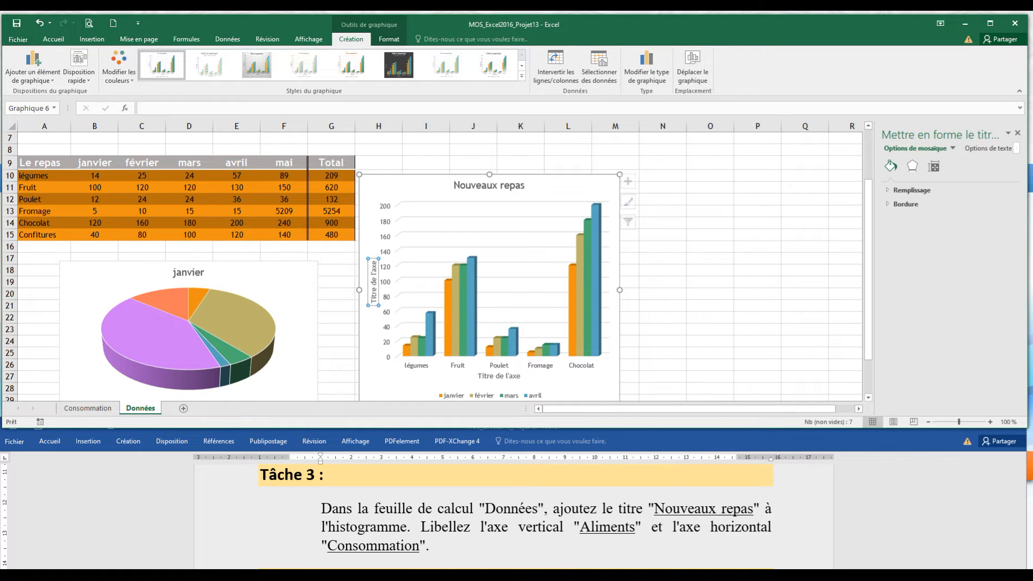
triple_click(374, 282)
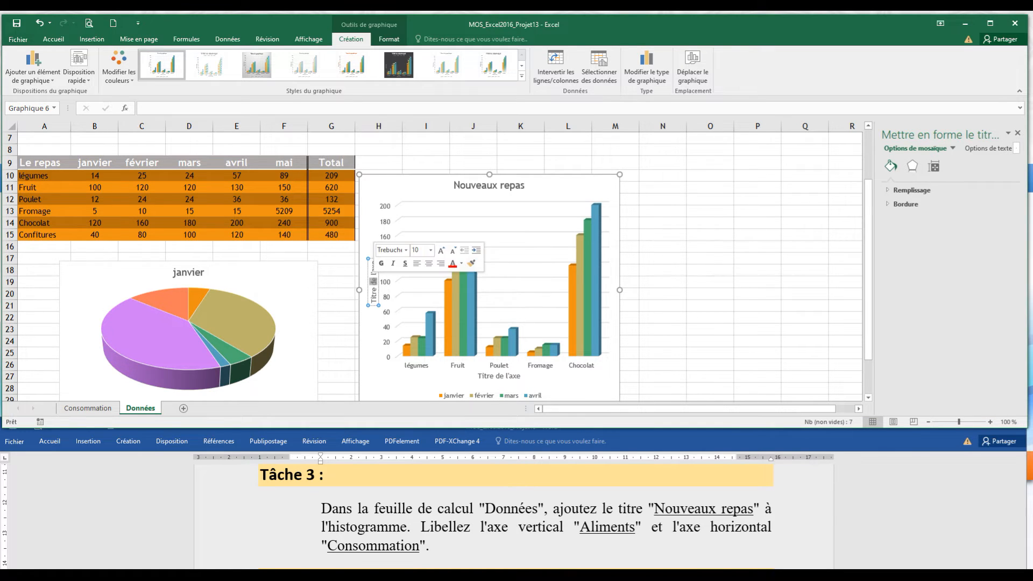
key(ctrl+v)
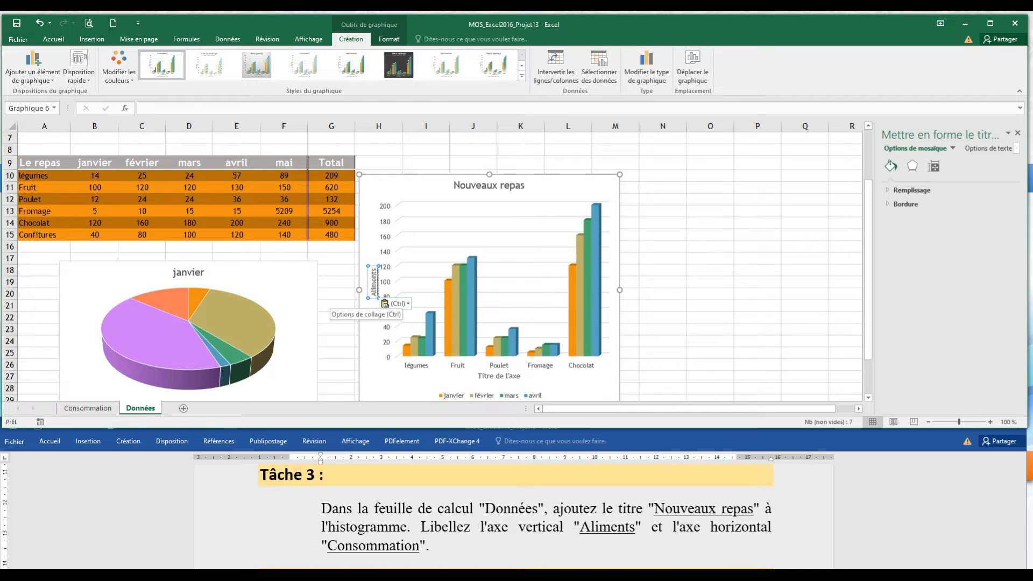
click(395, 303)
click(421, 330)
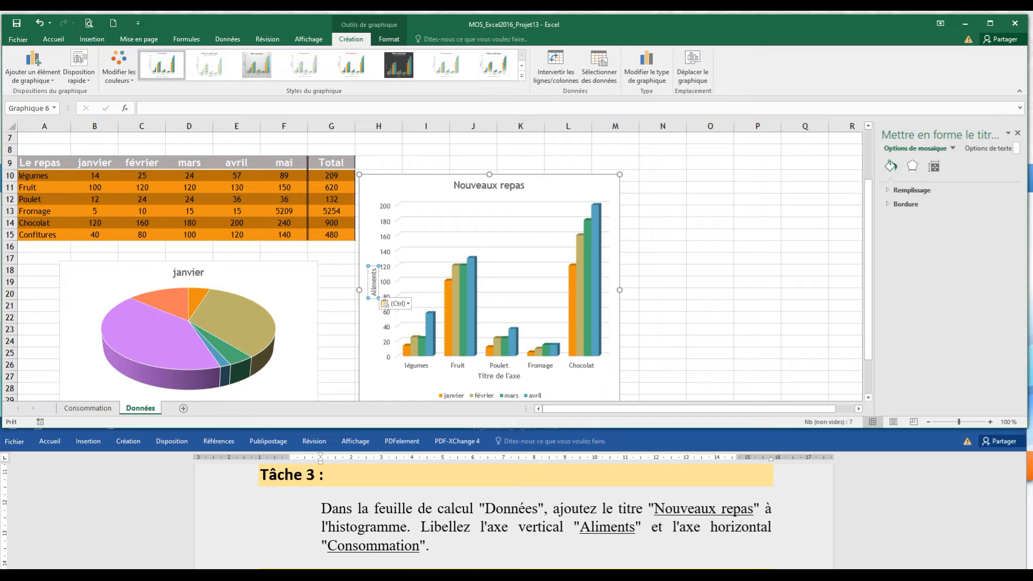
Step: Switch to the Word document and copy the horizontal axis label "Consommation" from Task 3
click(367, 545)
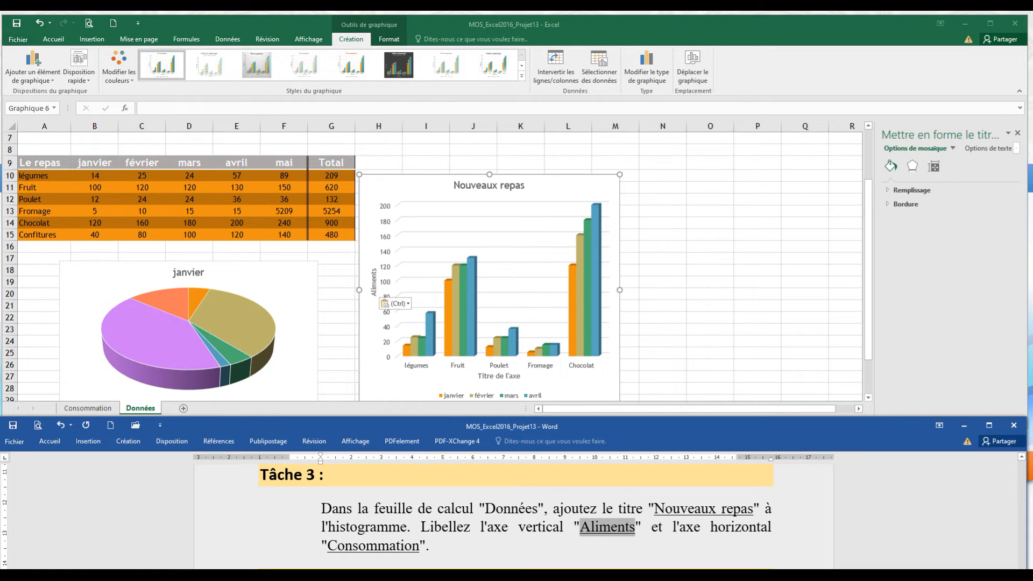
drag(327, 545, 419, 547)
key(ctrl+c)
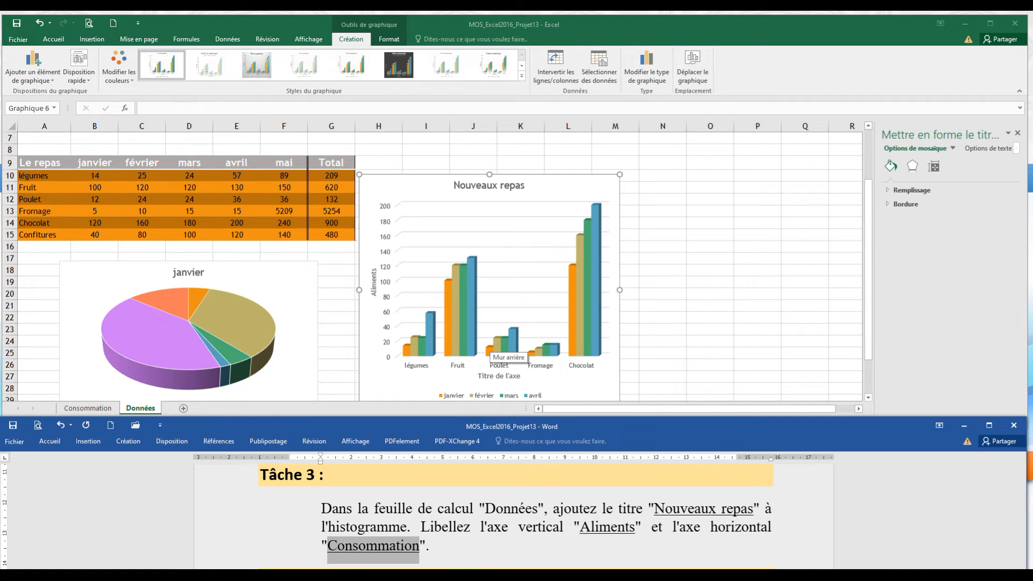
Step: In Excel, replace the column chart's horizontal axis title with the copied text "Consommation" and deselect the chart
click(373, 281)
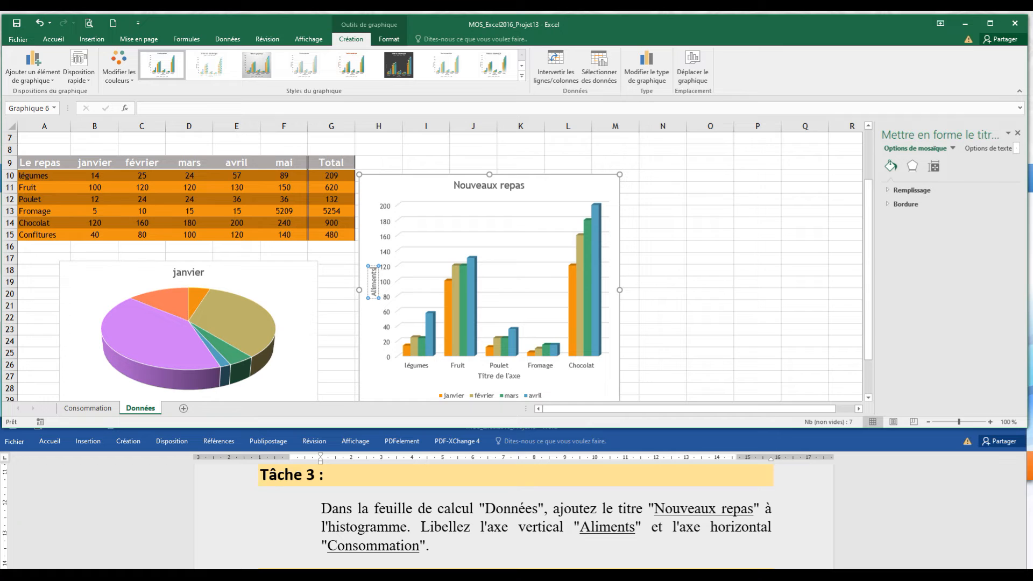
scroll(373, 281, down, 2)
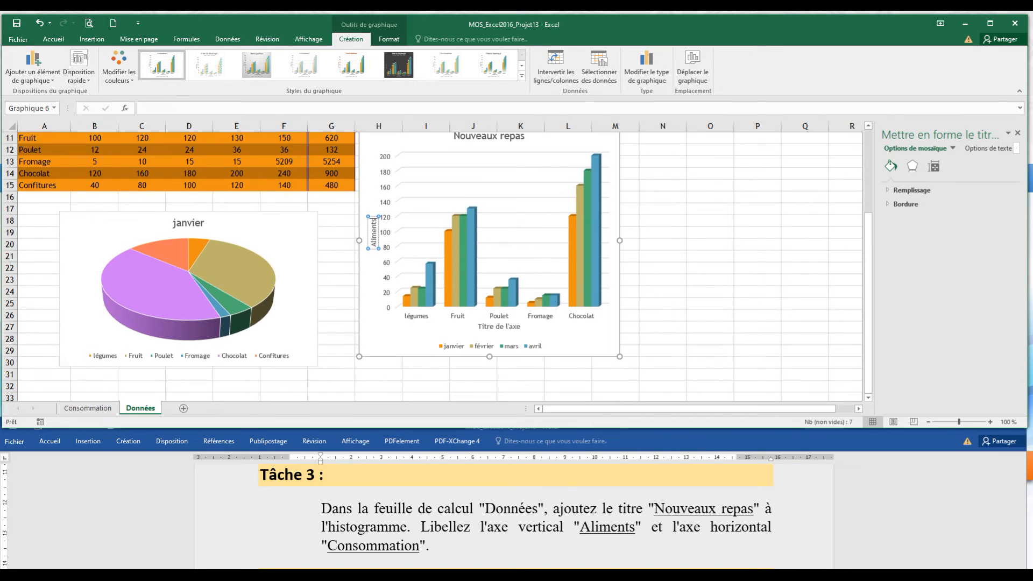
click(500, 326)
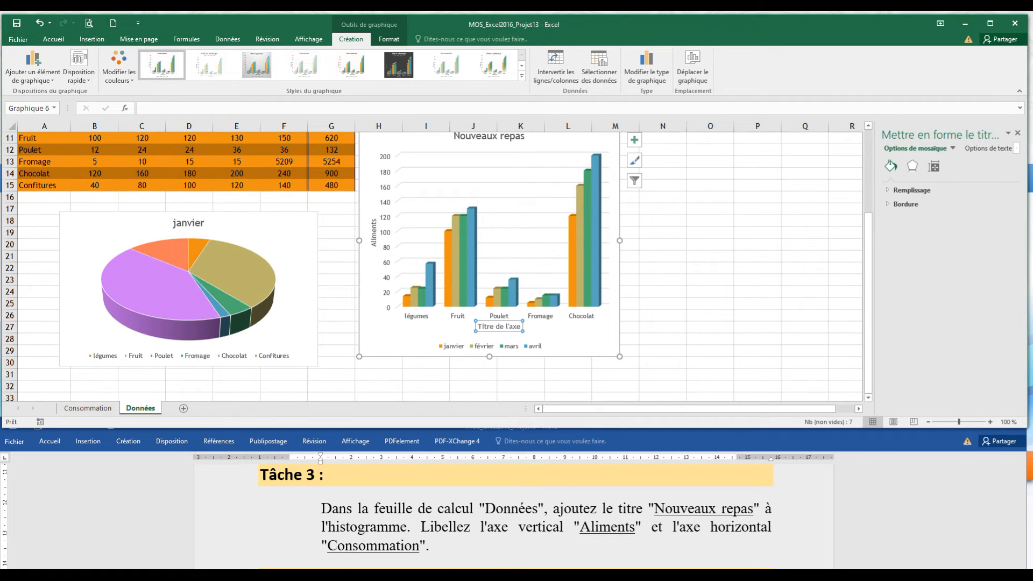
triple_click(500, 326)
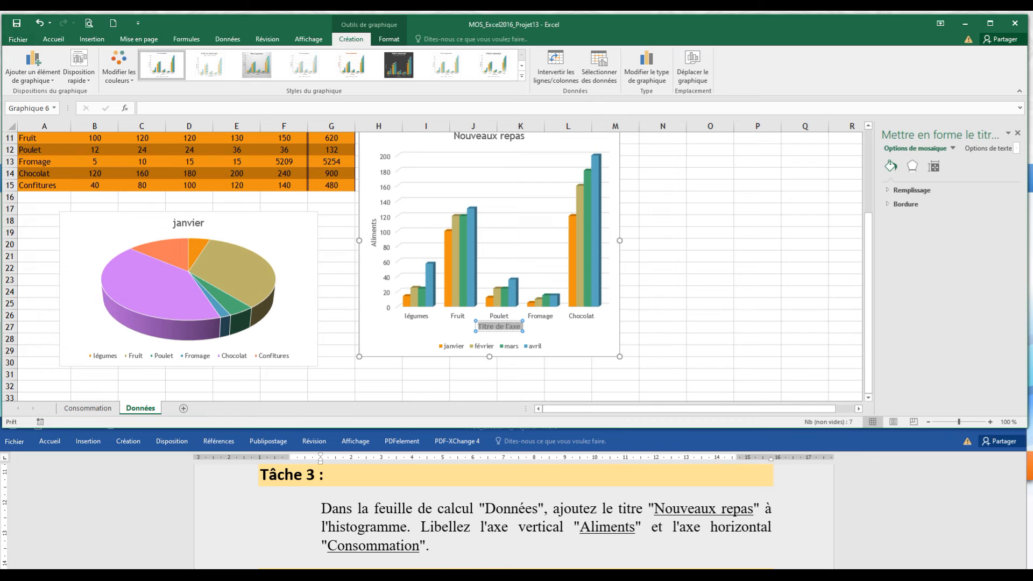
key(ctrl+v)
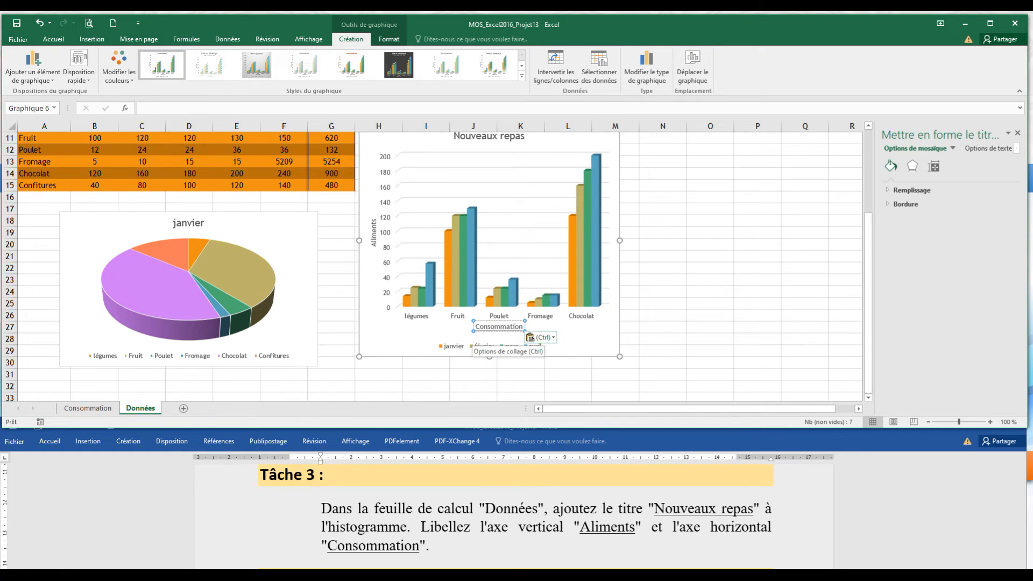
click(544, 337)
click(564, 364)
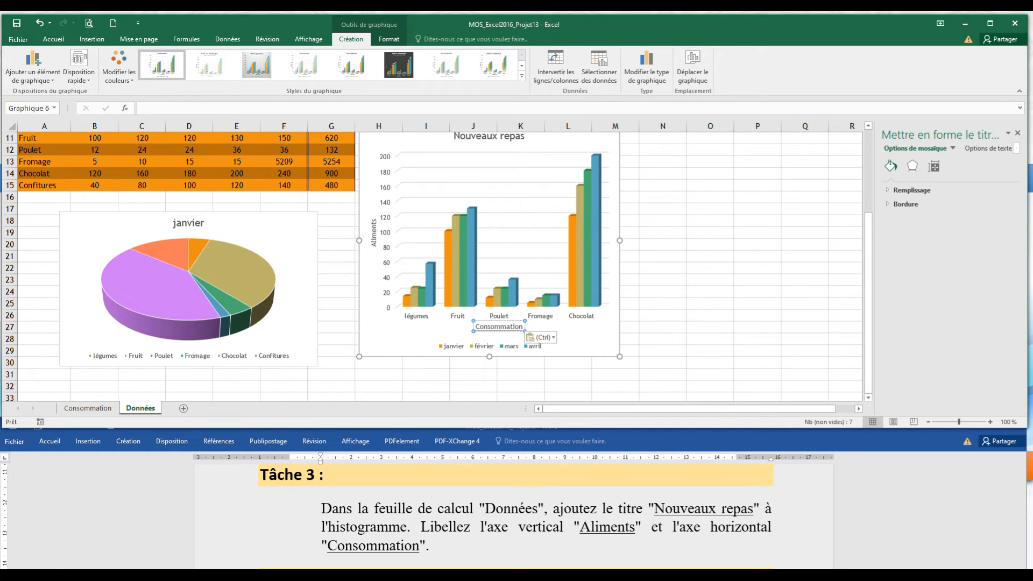
click(660, 337)
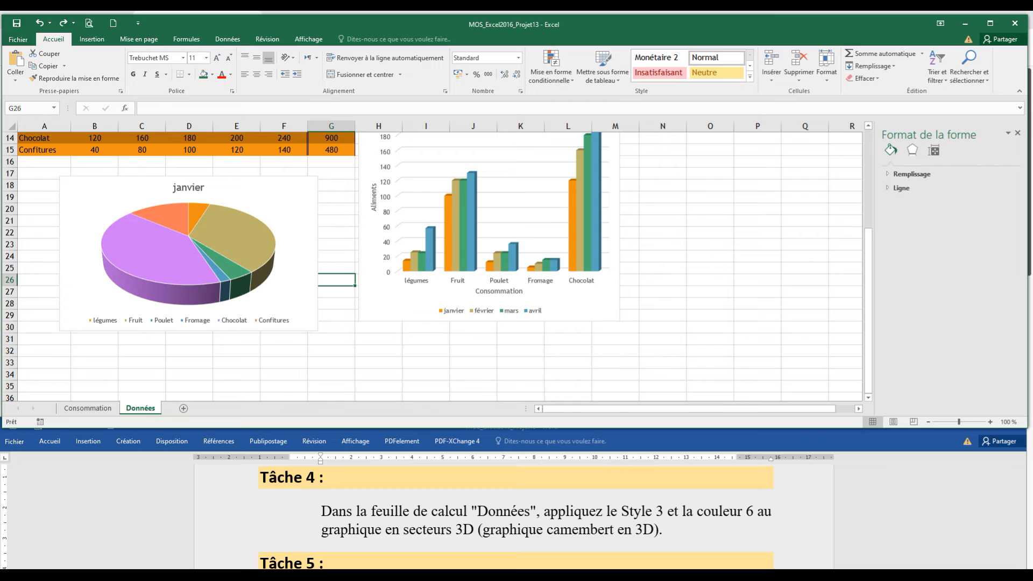
Step: Apply chart Style 3 and the monochrome colour palette 6 to the "janvier" 3D pie chart on the Données sheet
click(378, 351)
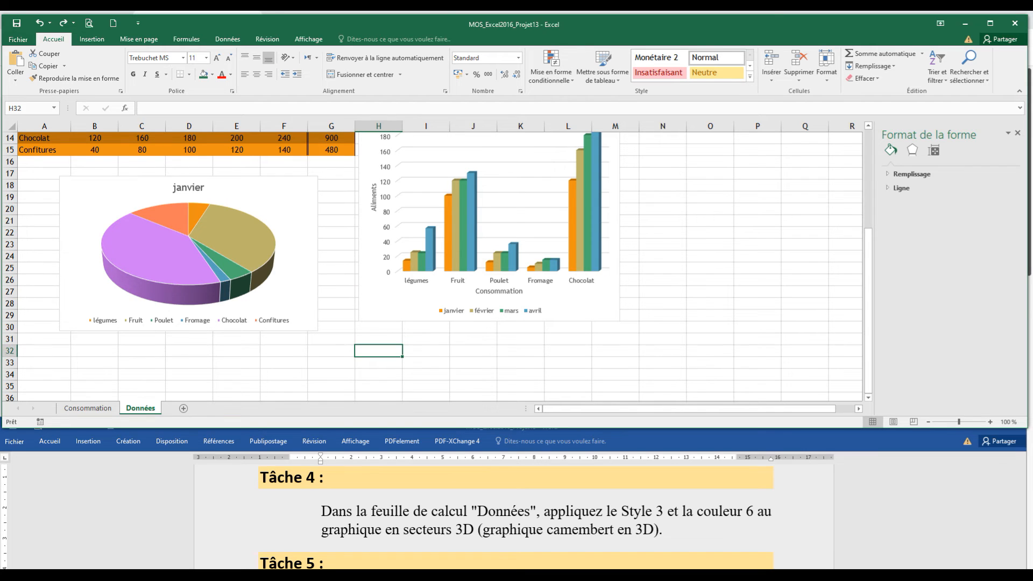
click(290, 215)
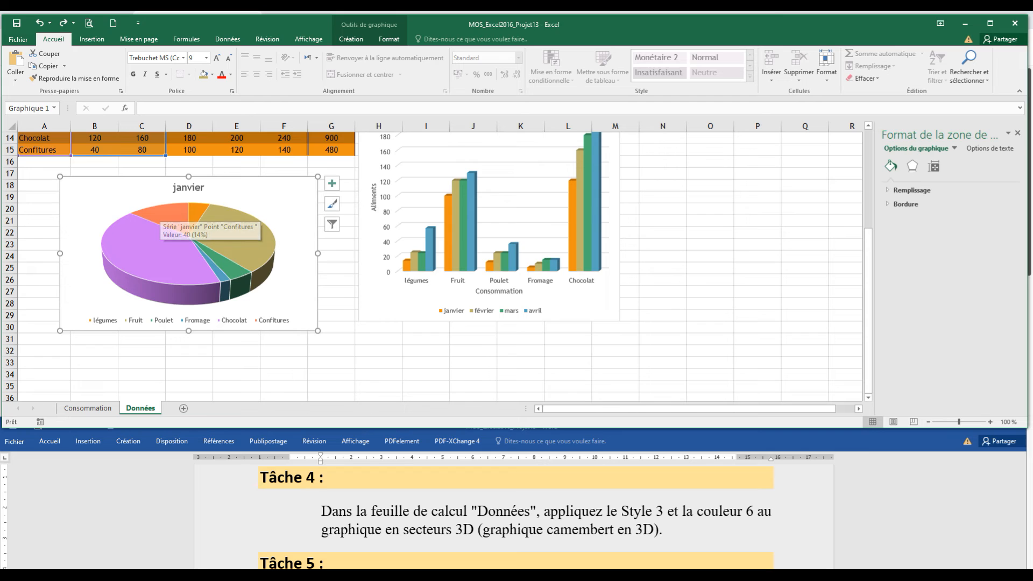
click(351, 38)
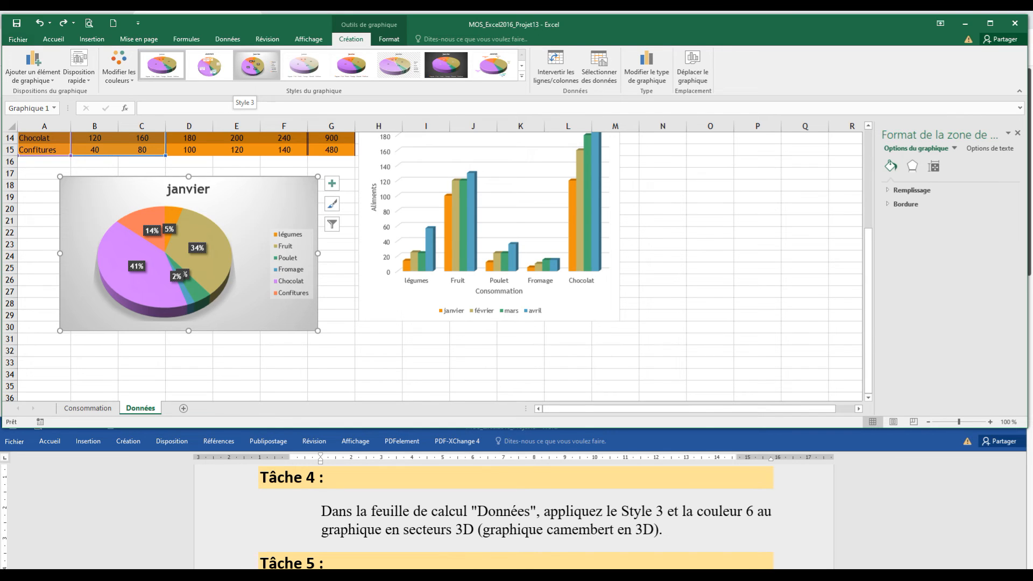
click(256, 64)
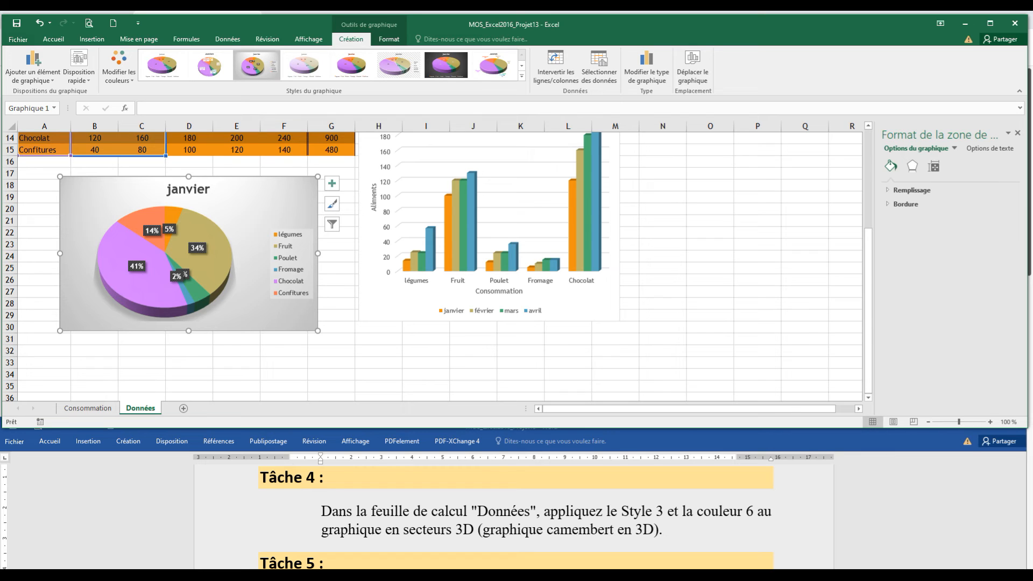
click(119, 67)
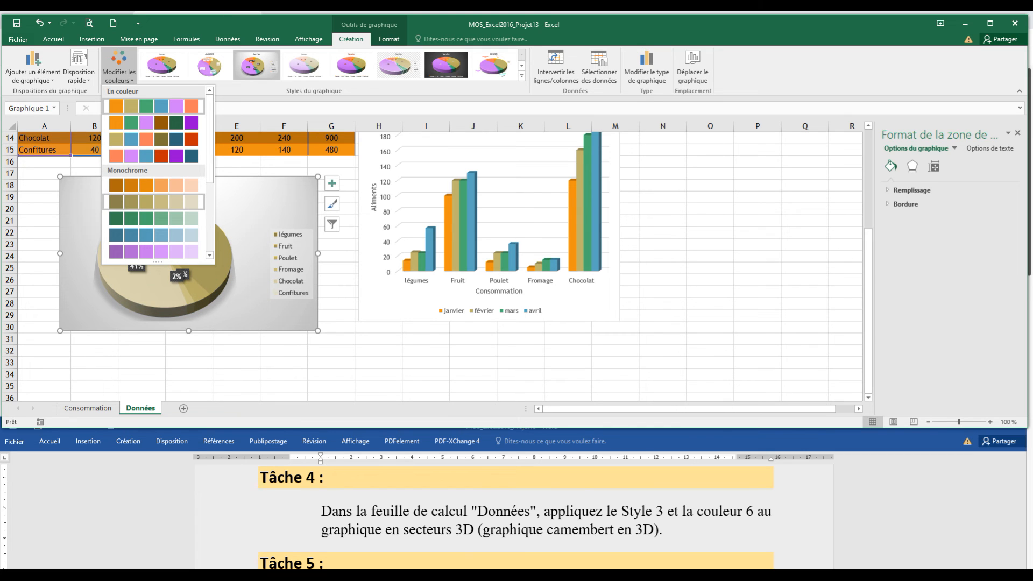
click(161, 202)
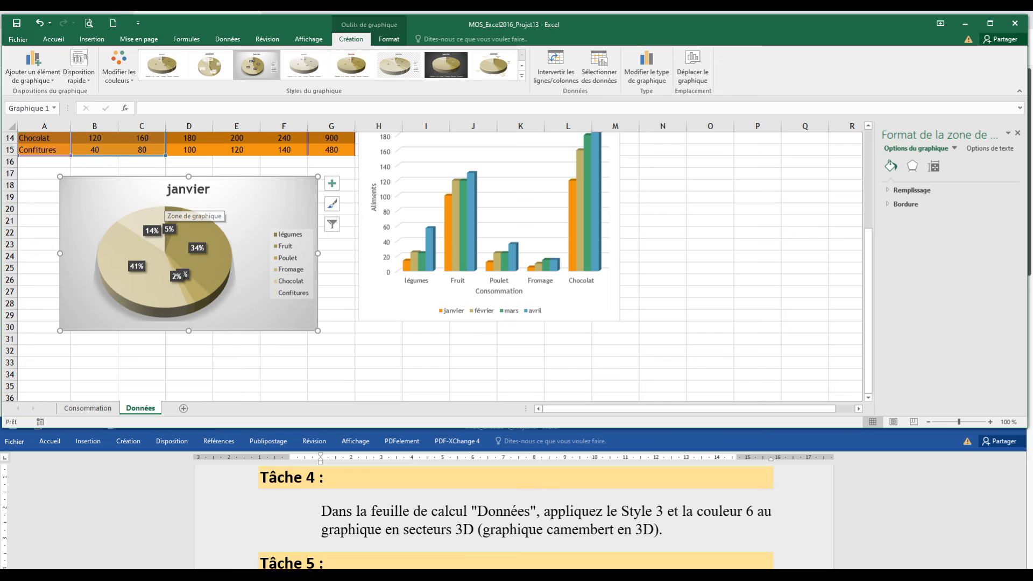
Step: Read Task 5 in the Word document and swap the rows and columns of the "Nouveaux repas" column chart in Excel
click(754, 511)
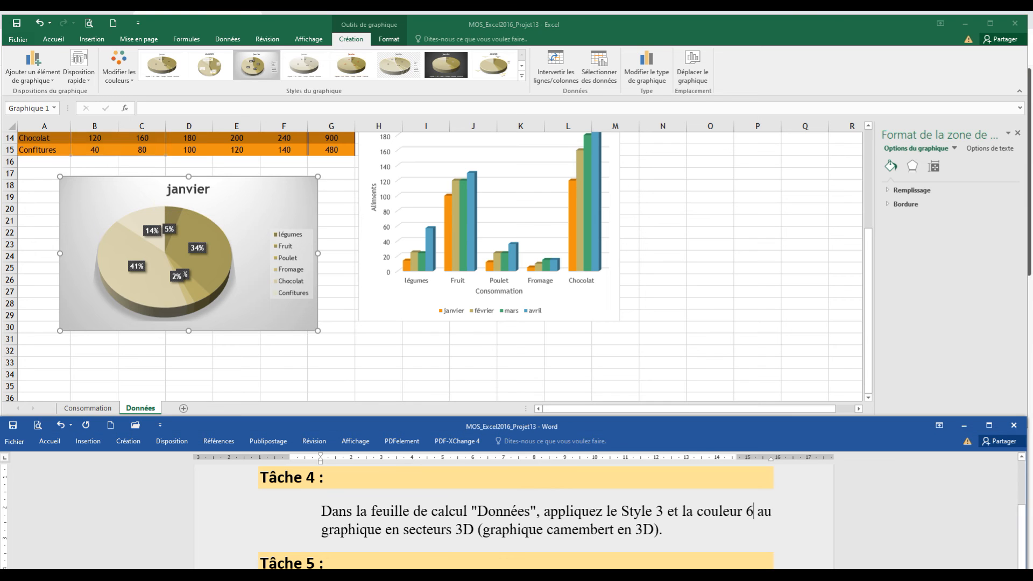
scroll(754, 511, down, 3)
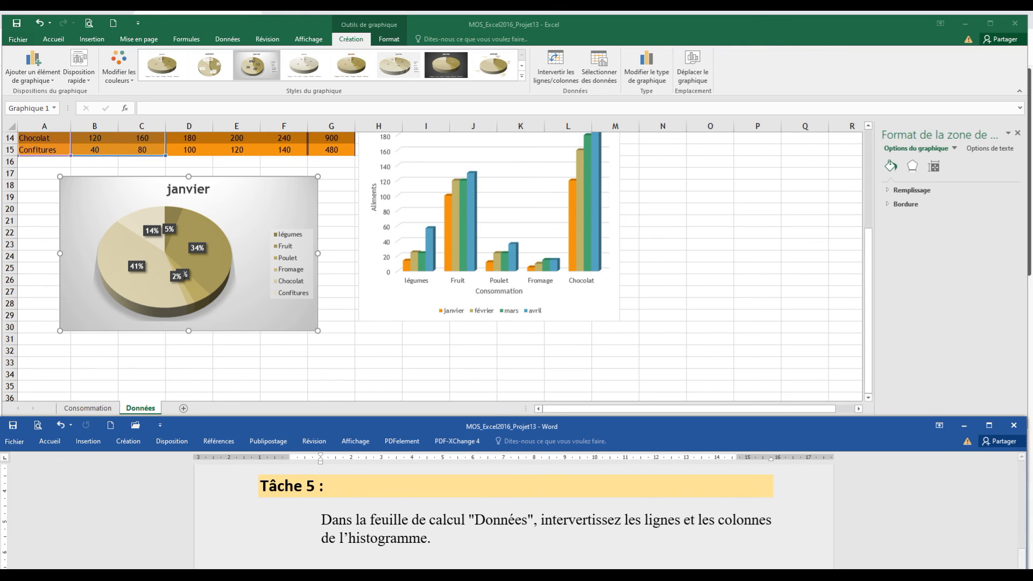
click(523, 193)
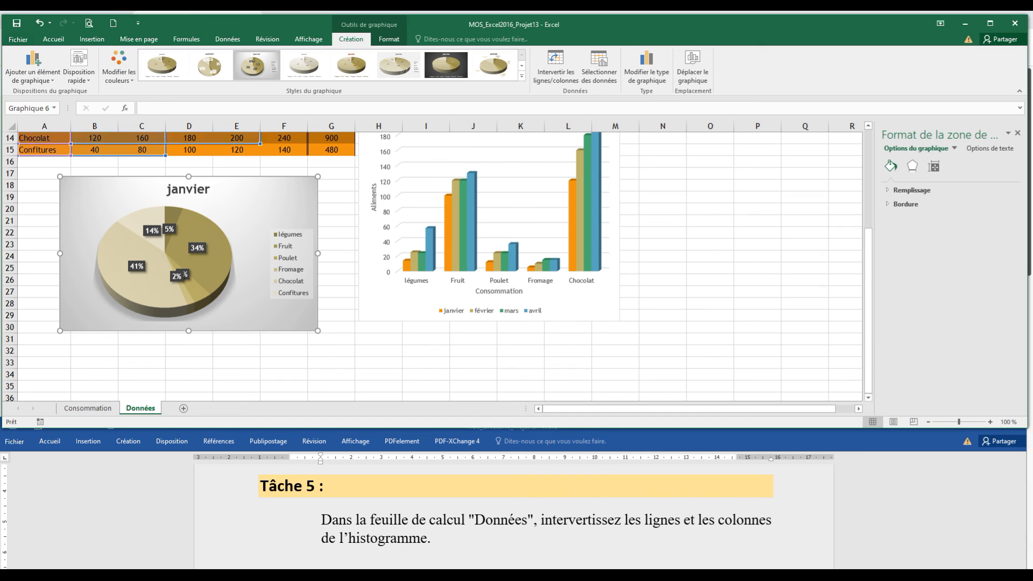
scroll(523, 192, up, 1)
scroll(523, 192, up, 1)
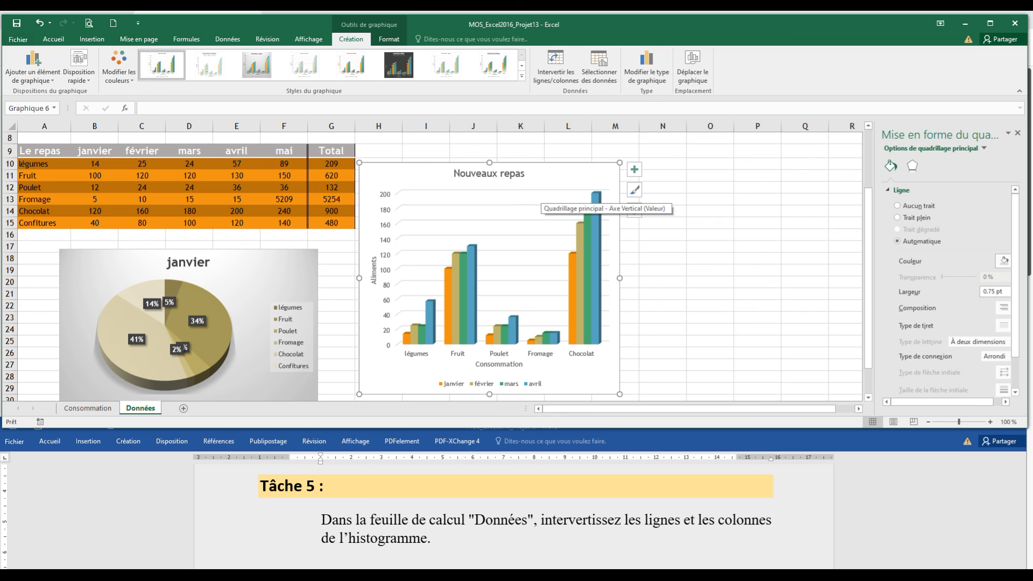
key(Escape)
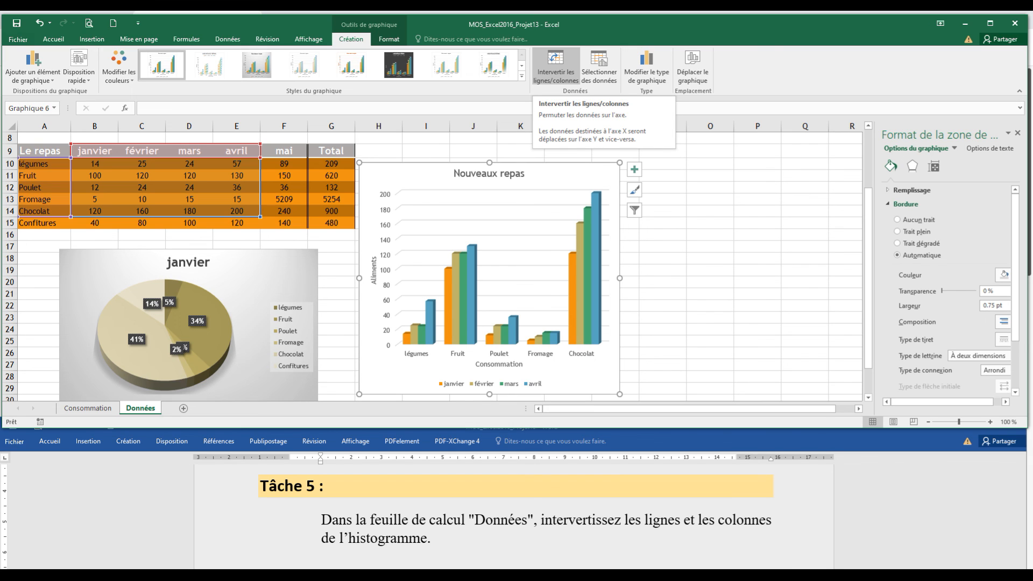
click(555, 65)
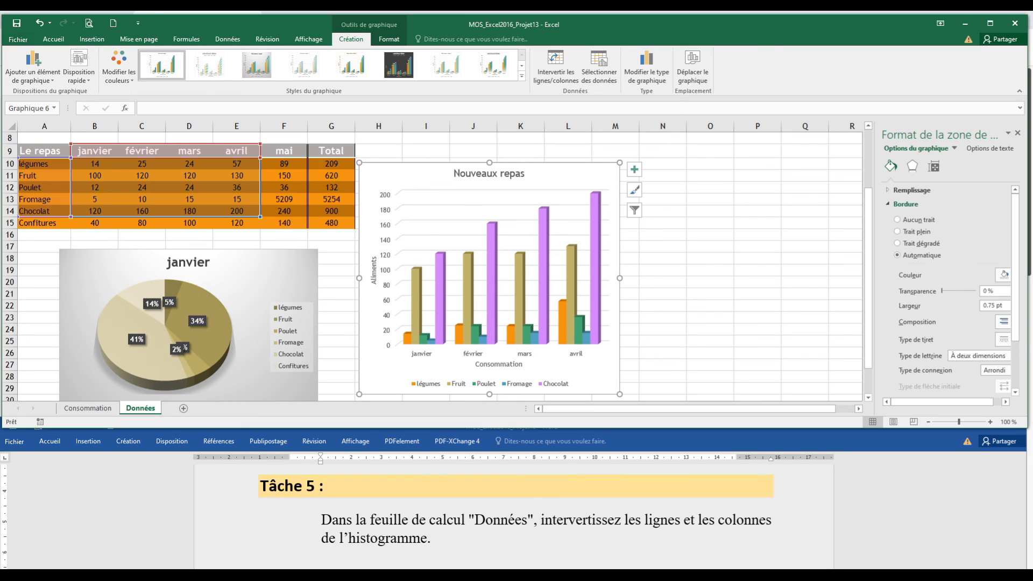
click(662, 293)
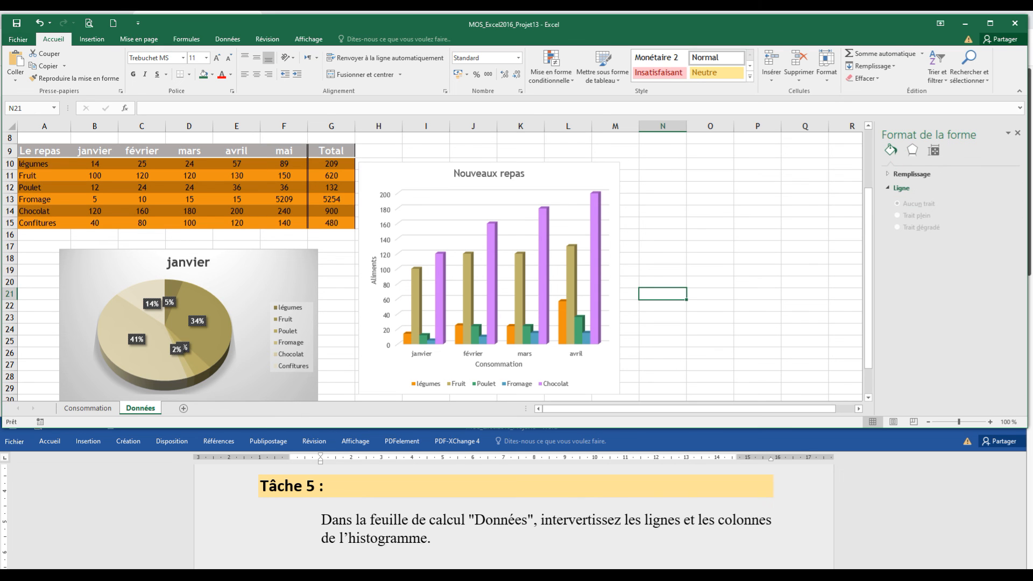
scroll(430, 263, down, 2)
scroll(430, 264, up, 1)
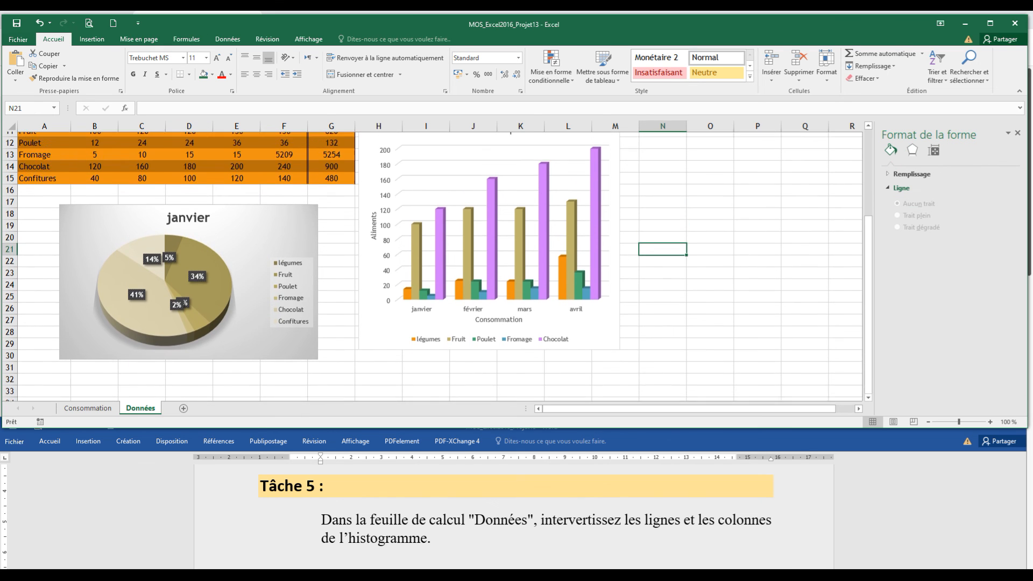